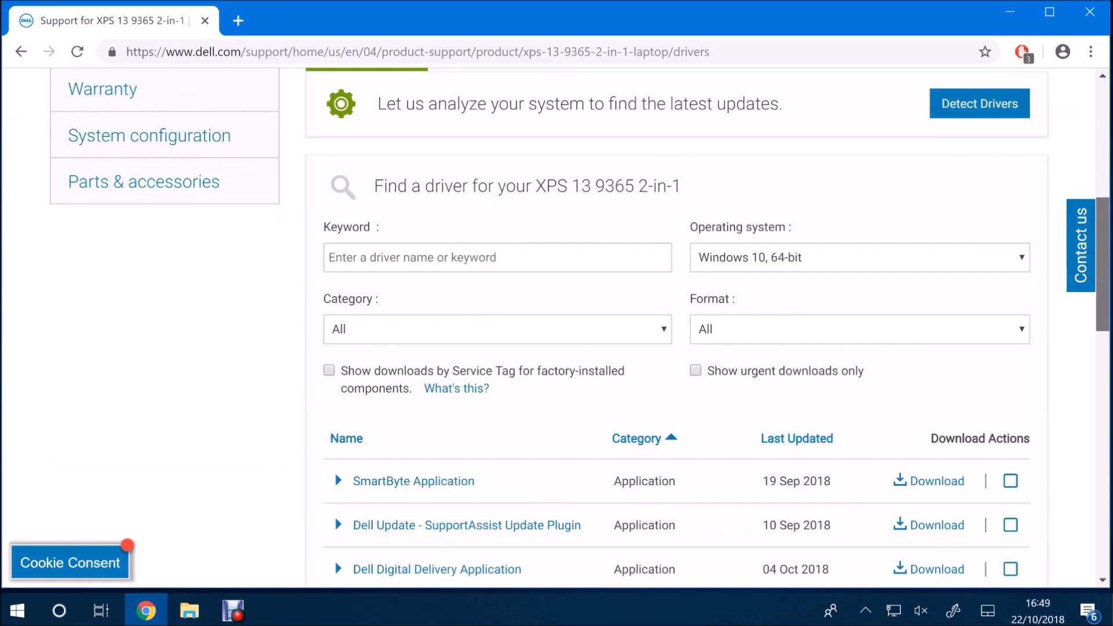
scroll(679, 348, down, 3)
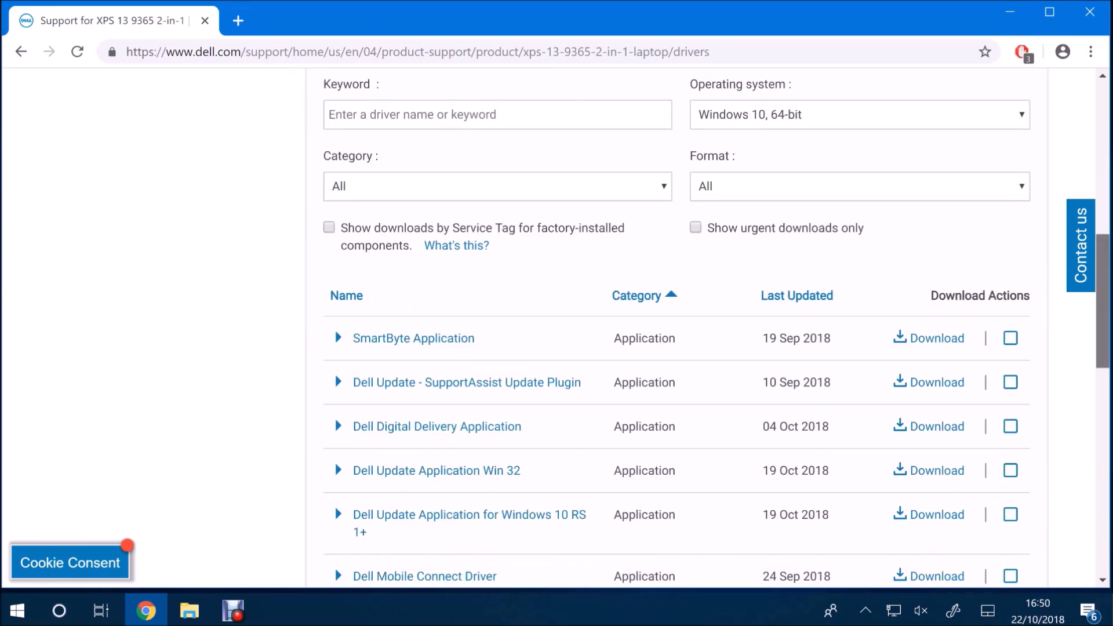
drag(1103, 301, 1103, 348)
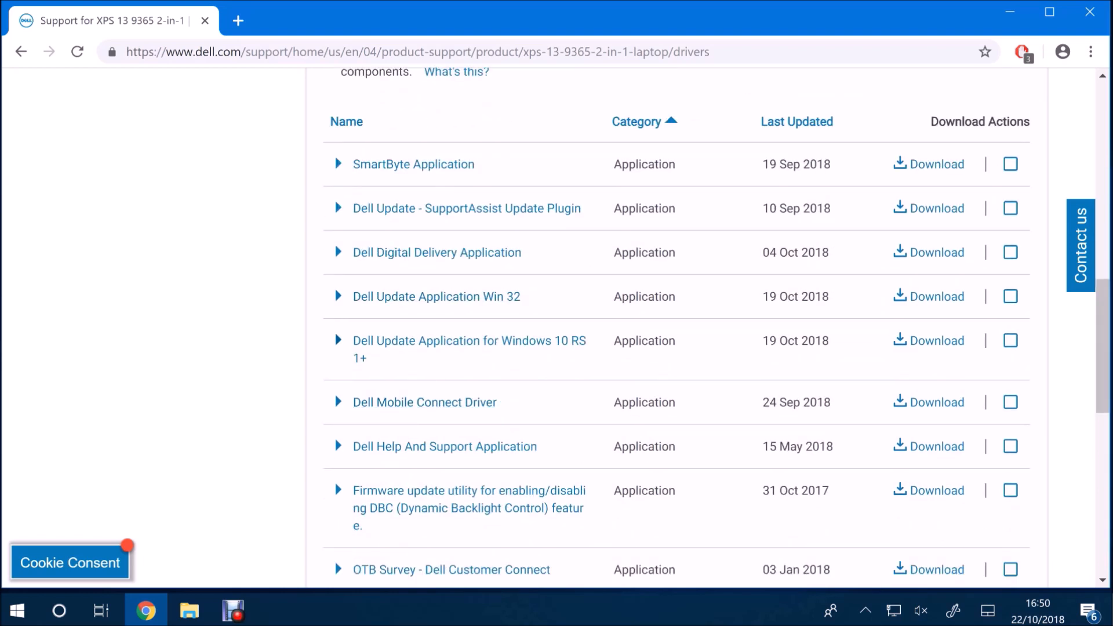
Expand the Dell Update Application for Windows 10 RS1+ entry and view its full driver details.
click(338, 340)
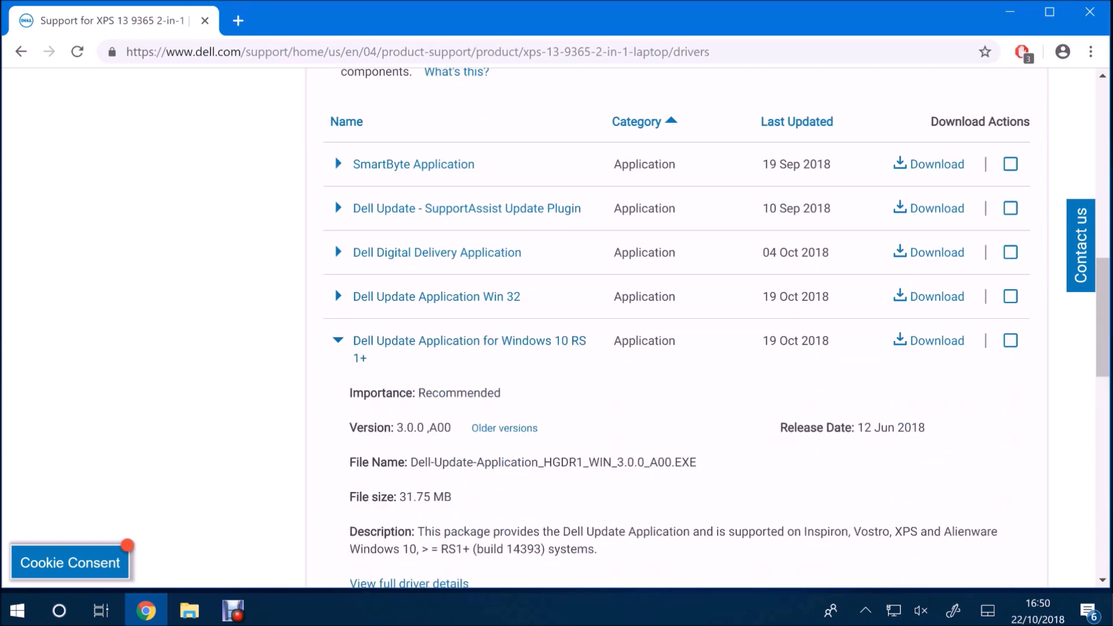
scroll(410, 556, down, 1)
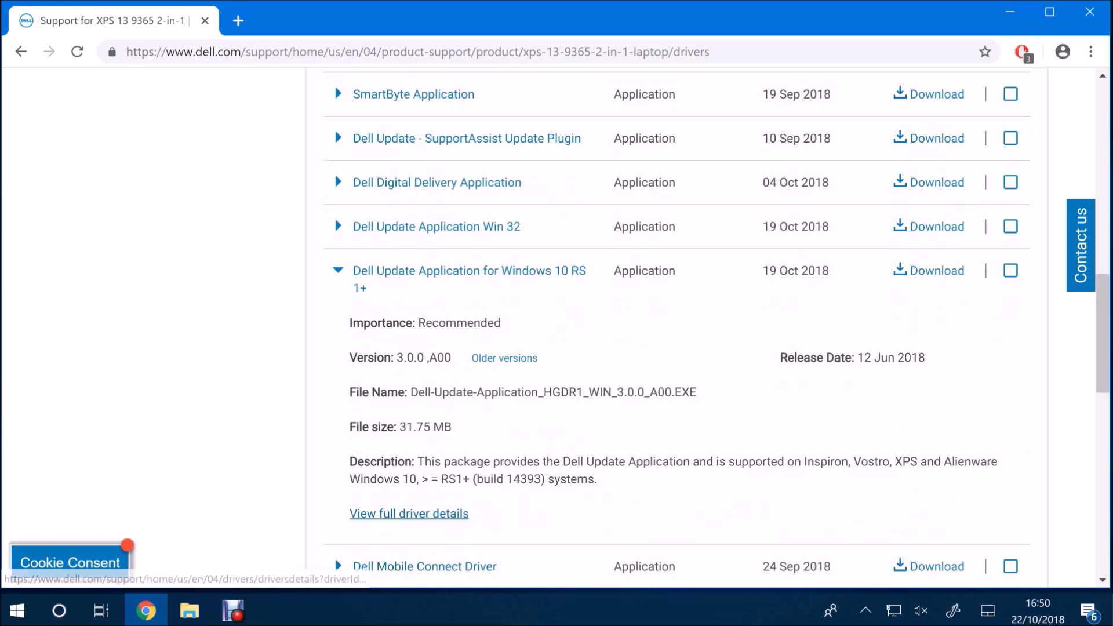
click(409, 513)
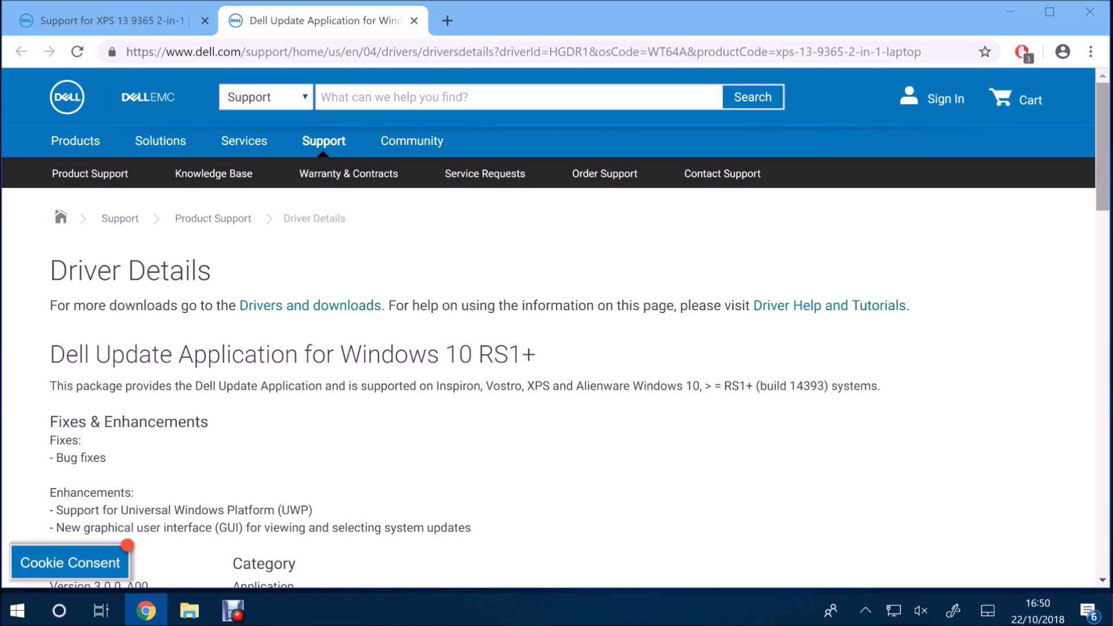
scroll(557, 348, down, 3)
scroll(557, 349, down, 3)
scroll(557, 348, down, 2)
scroll(557, 348, down, 2)
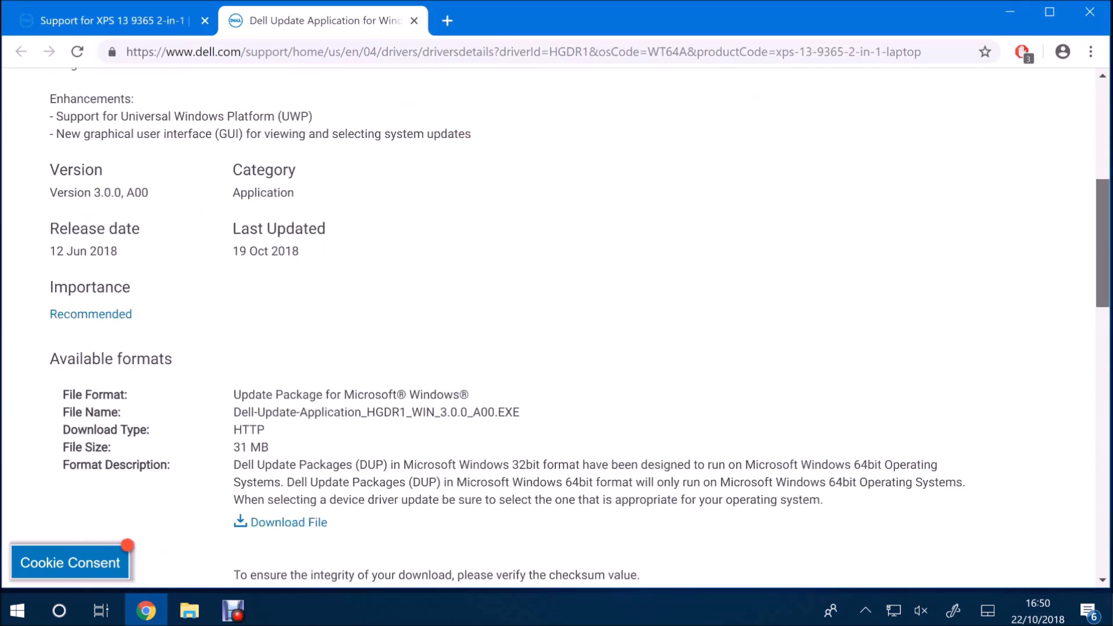
scroll(557, 348, down, 1)
scroll(557, 348, down, 2)
scroll(557, 348, down, 1)
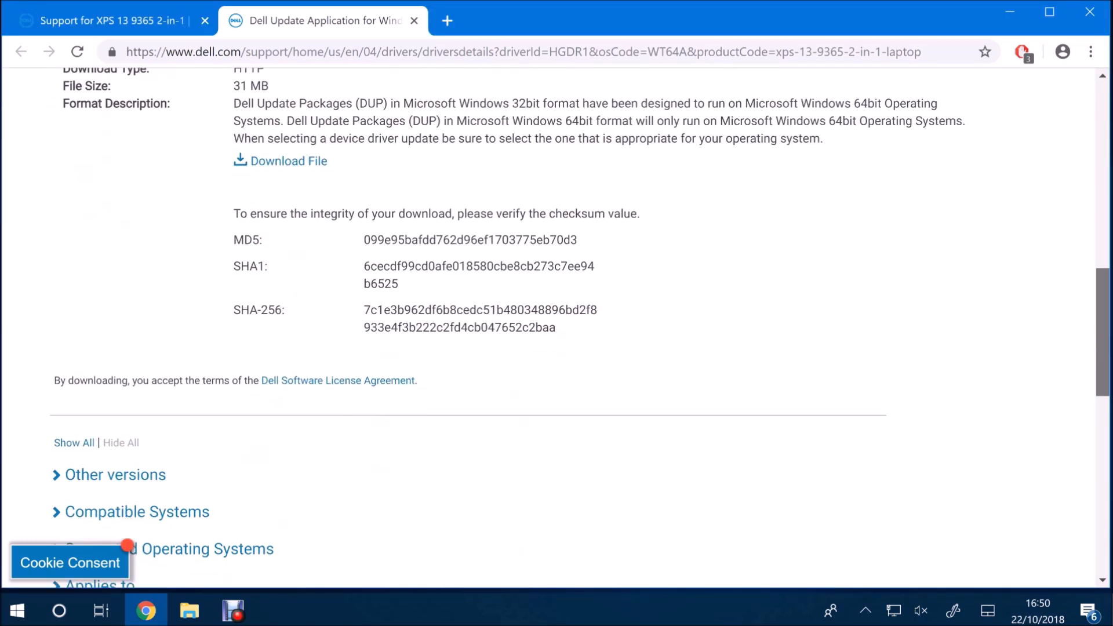
scroll(558, 348, down, 2)
scroll(557, 349, down, 1)
scroll(557, 348, down, 1)
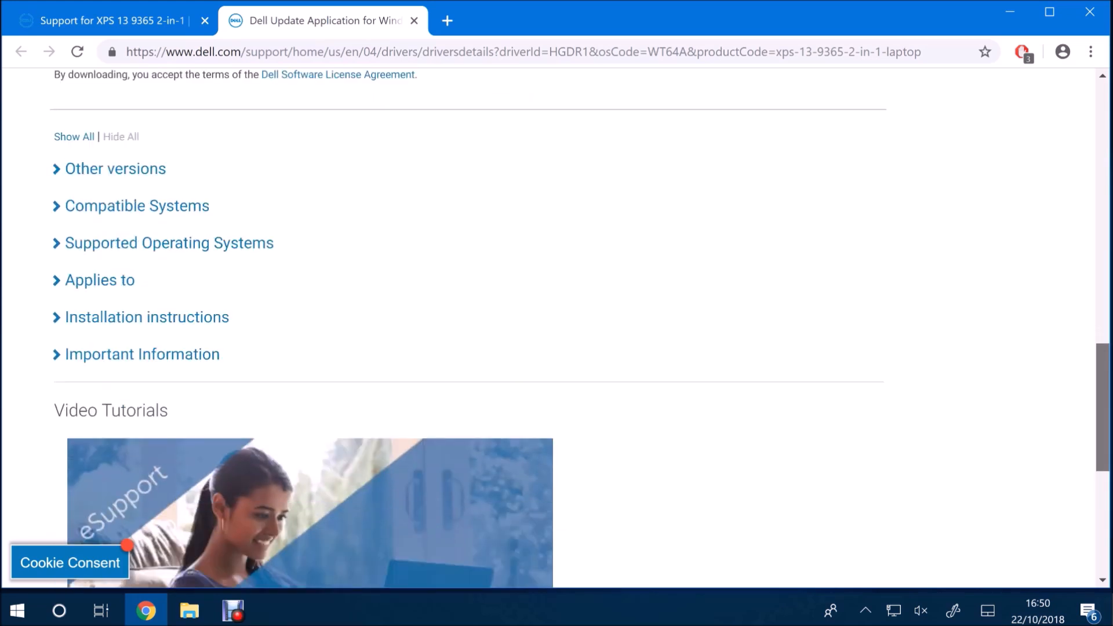
Review the Compatible Systems list, then download Dell-Update-Application_HGDR1_WIN_3.0.0_A00.EXE.
click(137, 205)
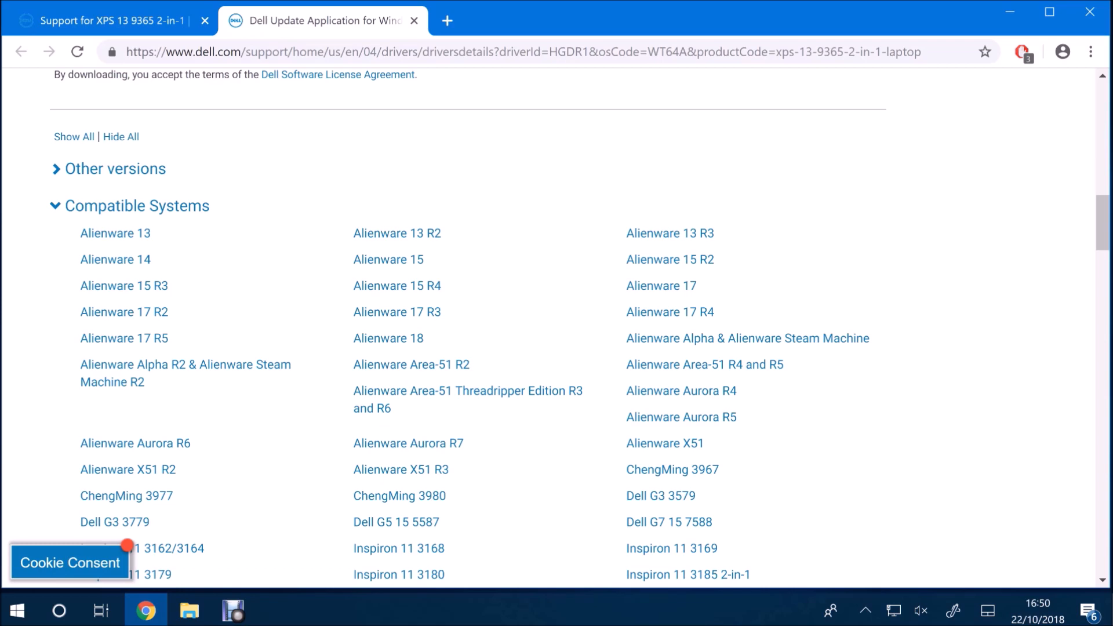
mouse_move(1101, 223)
mouse_down()
mouse_move(1102, 557)
mouse_move(1102, 105)
mouse_up()
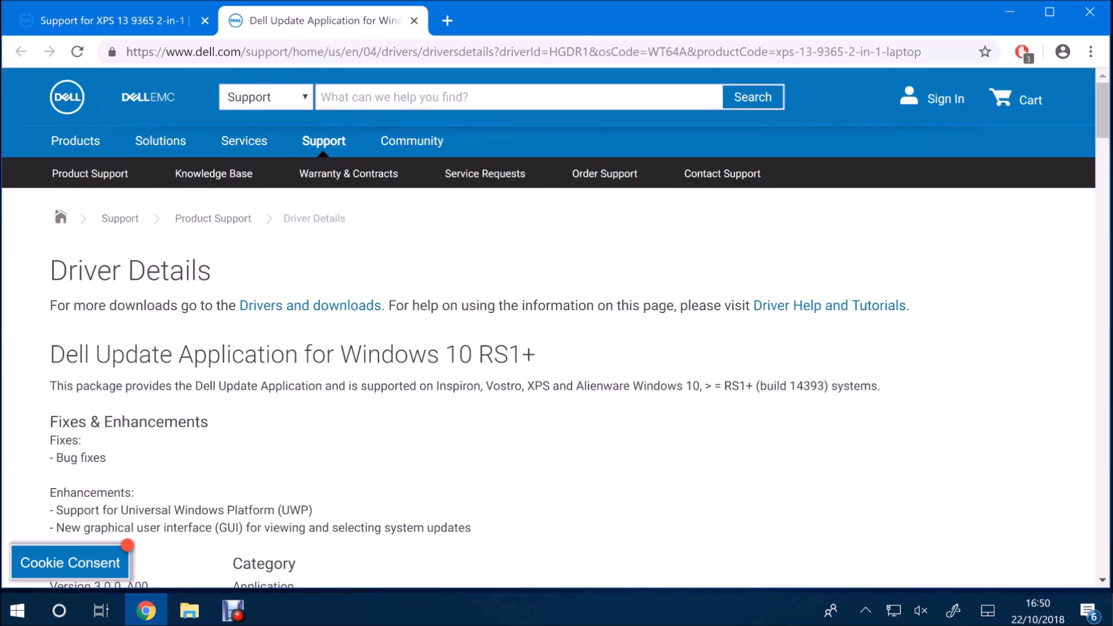
scroll(557, 348, down, 1)
scroll(557, 348, down, 2)
scroll(558, 348, down, 1)
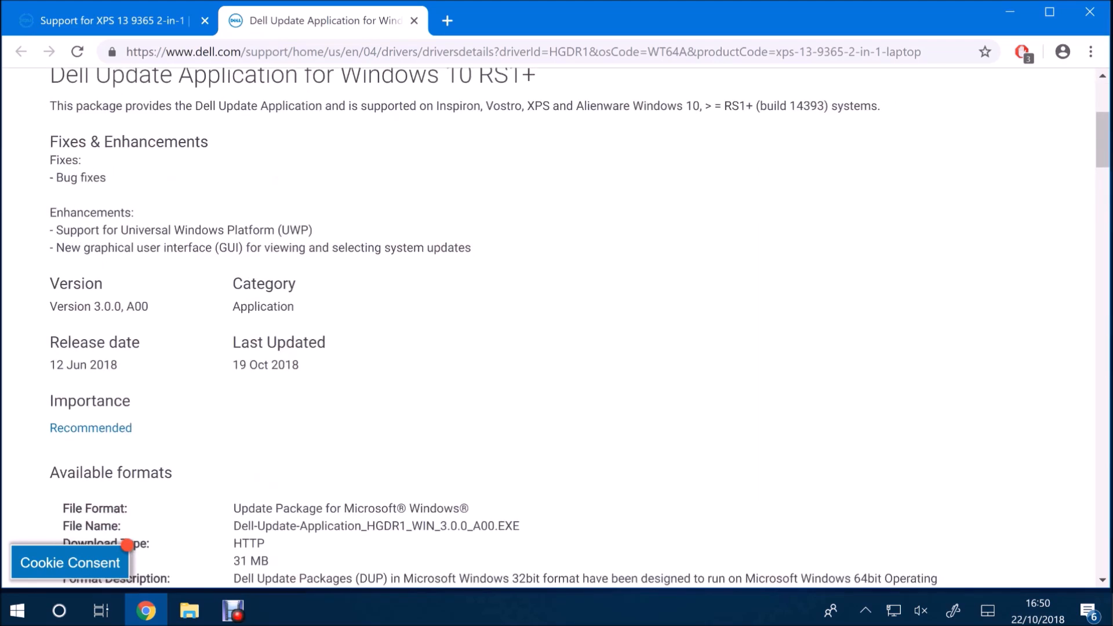
scroll(557, 348, down, 2)
scroll(558, 348, down, 1)
scroll(557, 348, down, 1)
scroll(557, 348, down, 1)
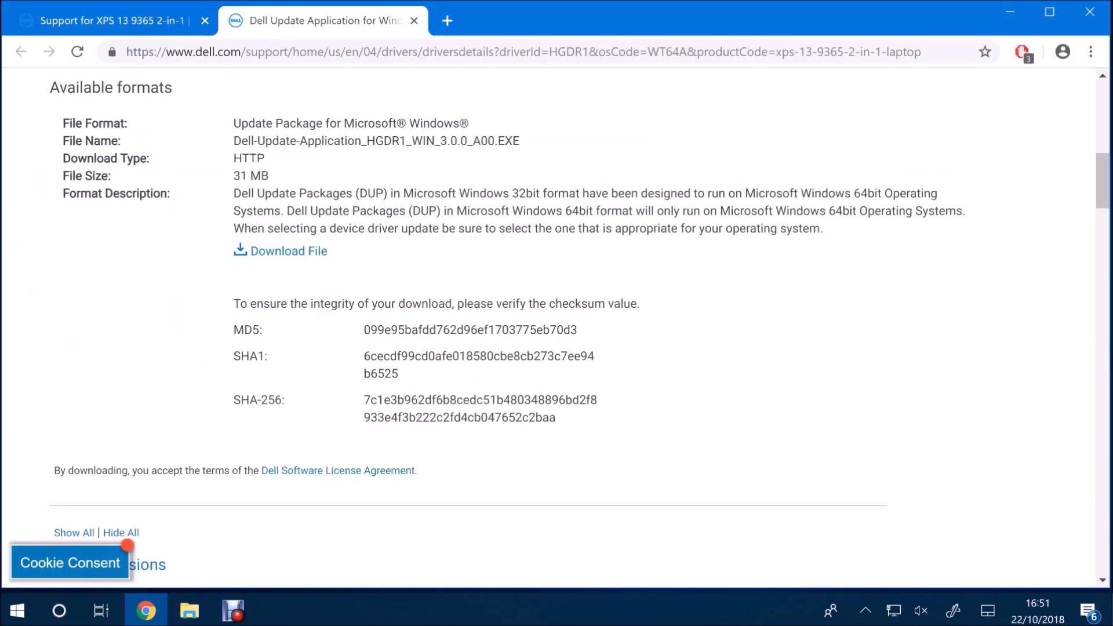
click(288, 250)
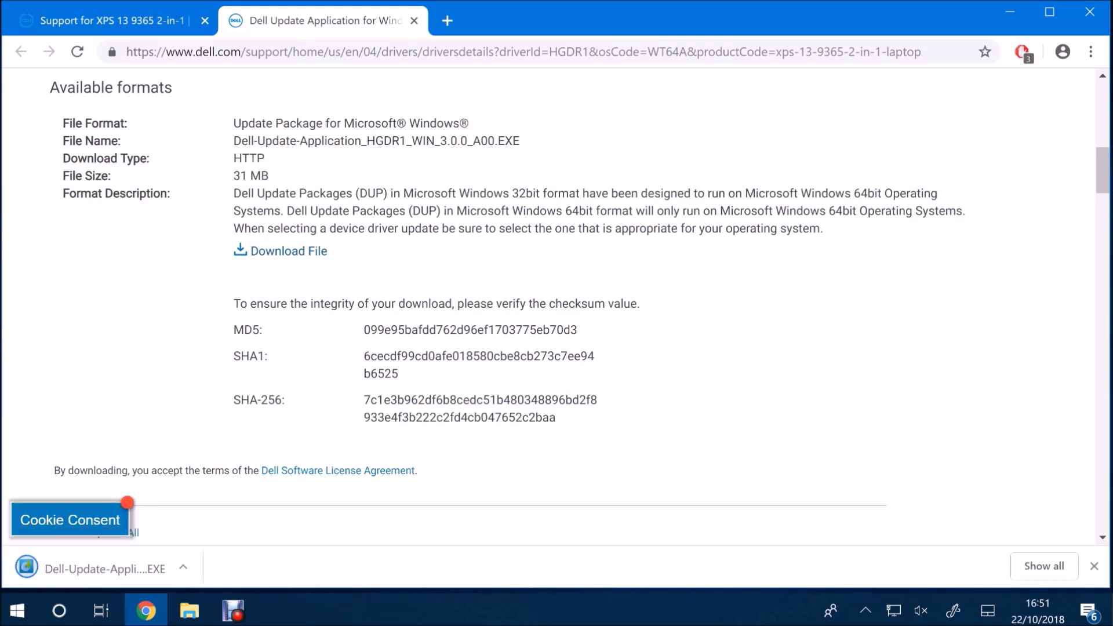
Show the finished Dell-Update-Application download in its Downloads folder.
click(183, 569)
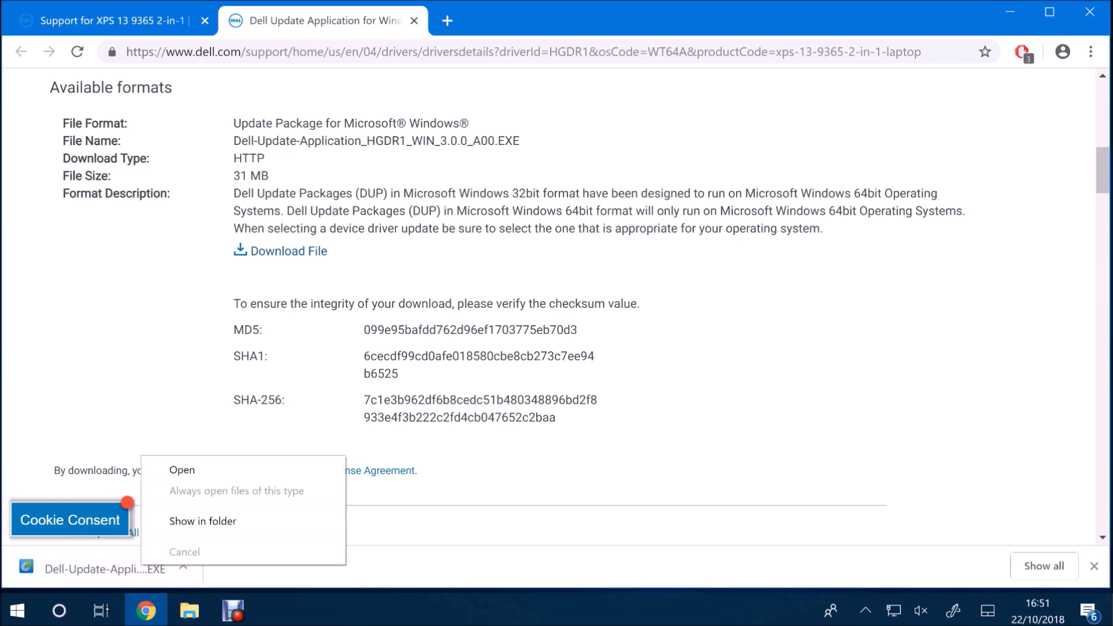
click(203, 522)
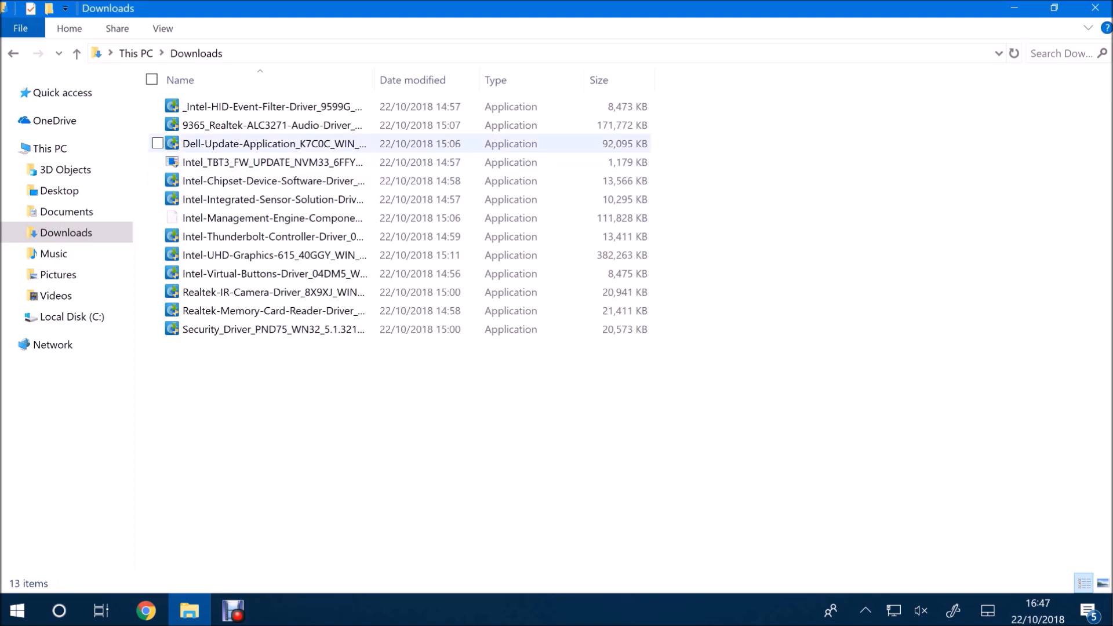
Run the Dell-Update-Application installer, accept the license and complete the setup wizard.
click(262, 144)
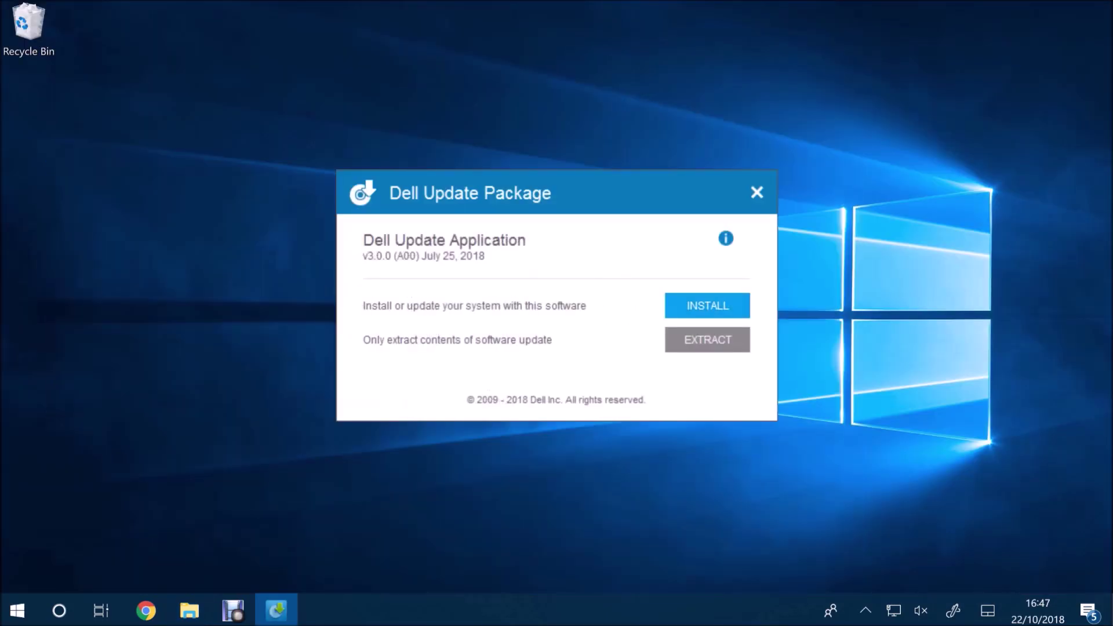
click(707, 306)
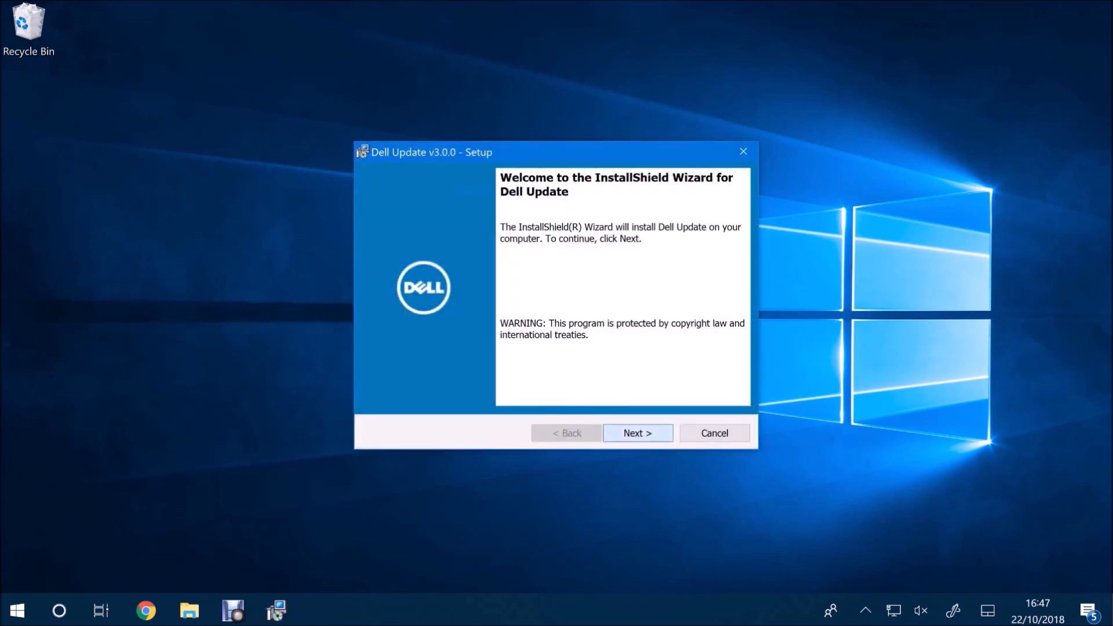
key(Return)
key(Up)
key(Return)
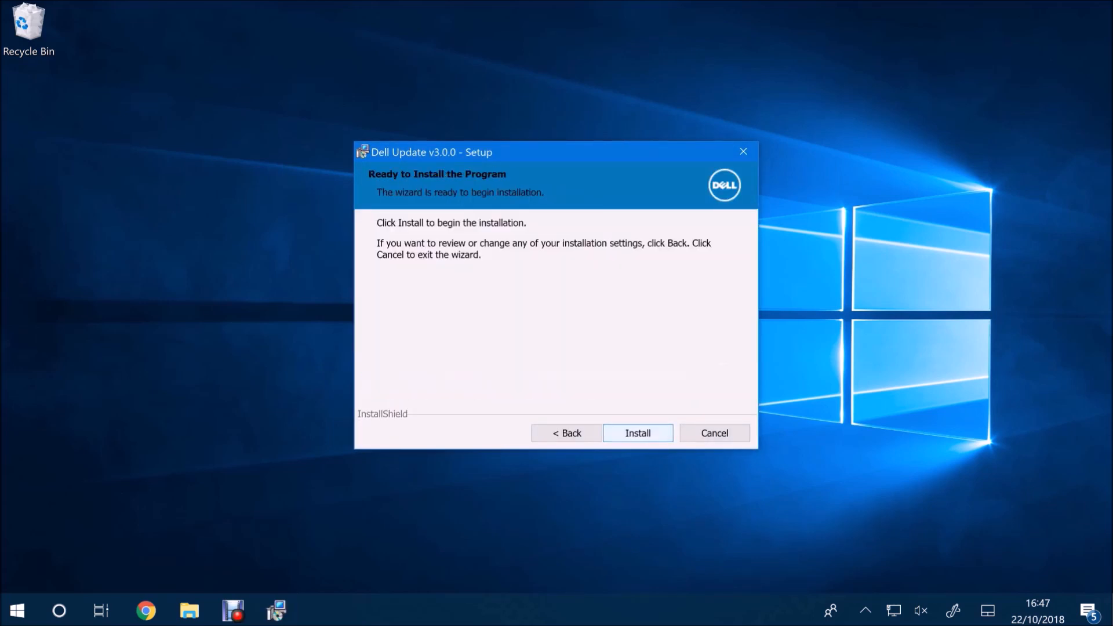
key(Return)
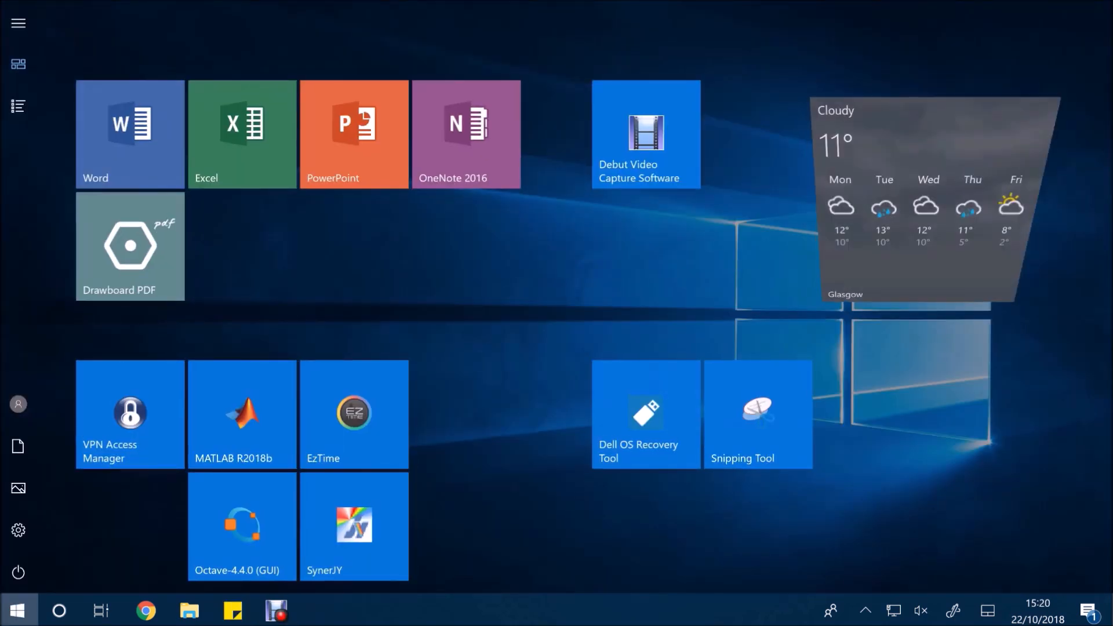
Launch Dell Update from Recently added in the All apps list.
click(18, 106)
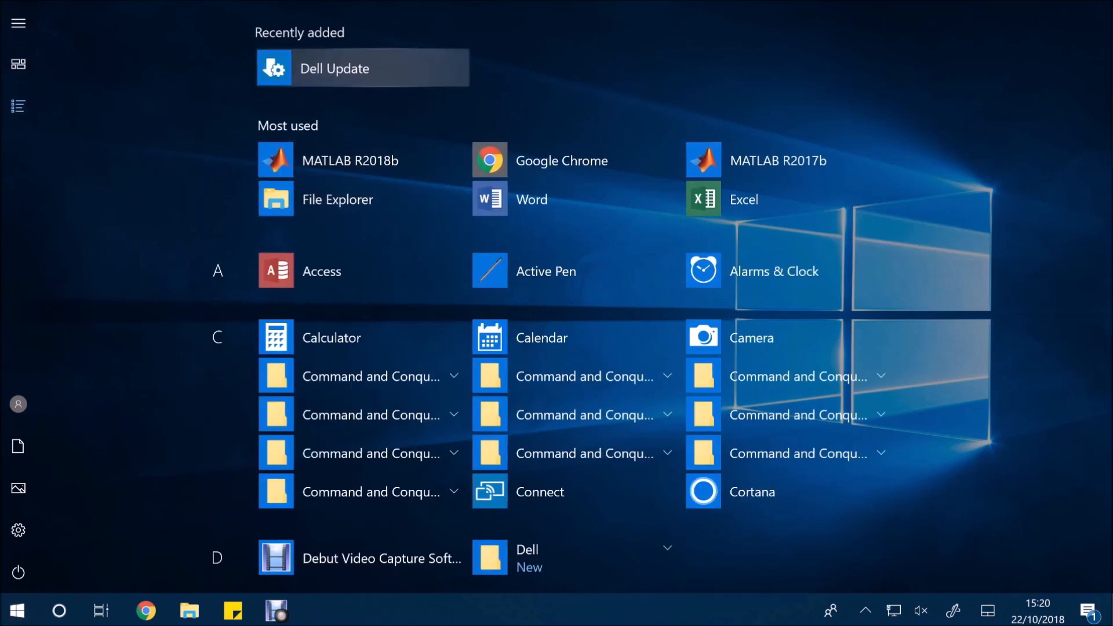
click(337, 70)
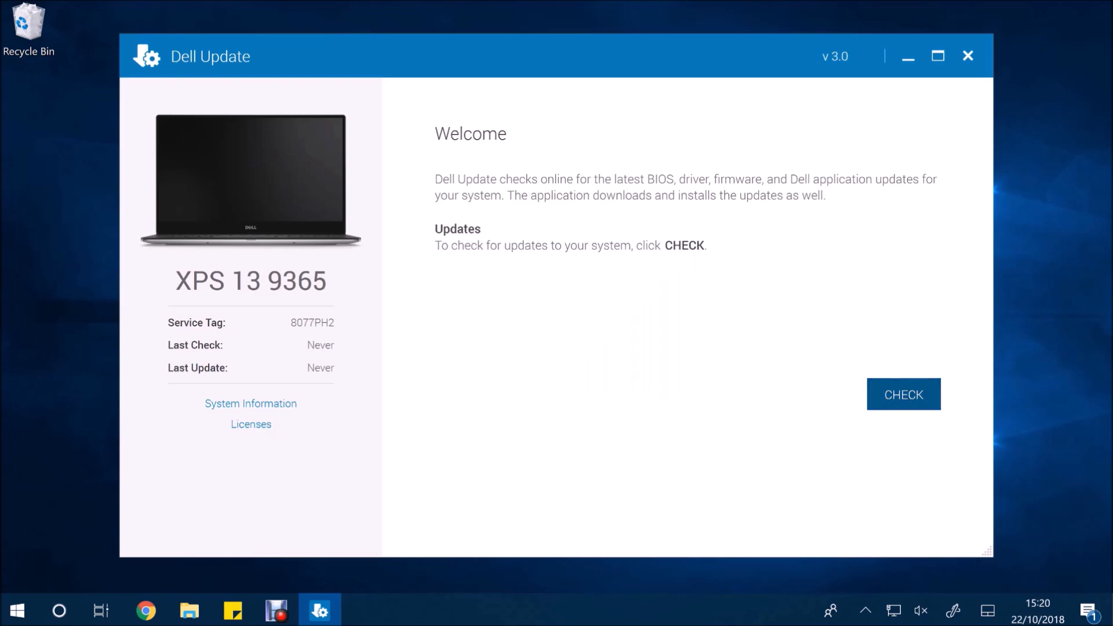
Check for updates, dismiss the resulting Application Error, and close Dell Update.
click(904, 395)
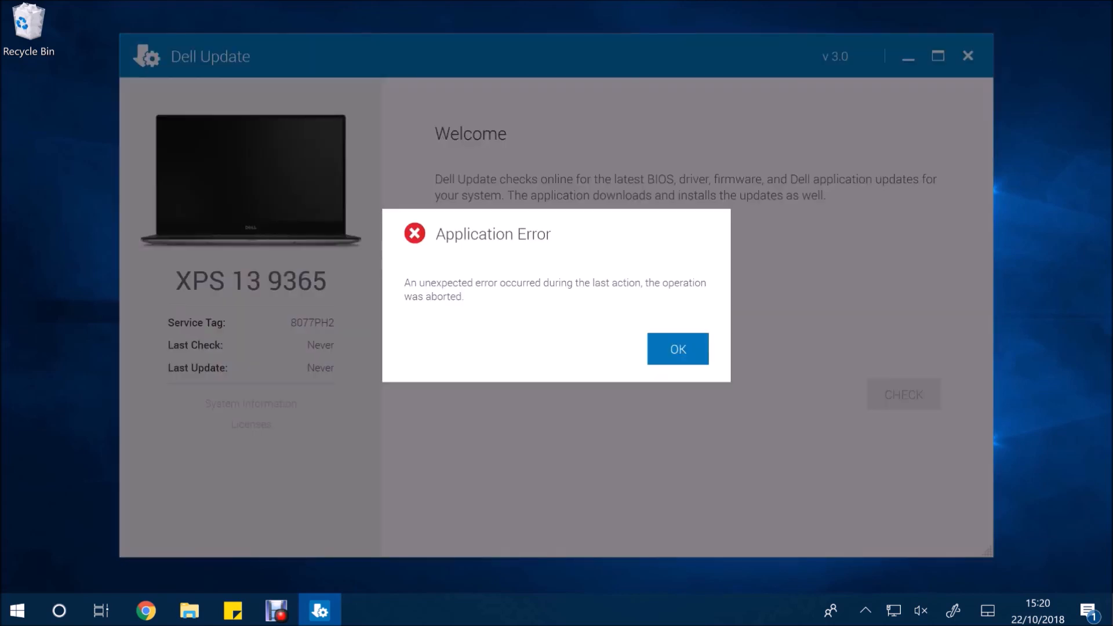
click(677, 349)
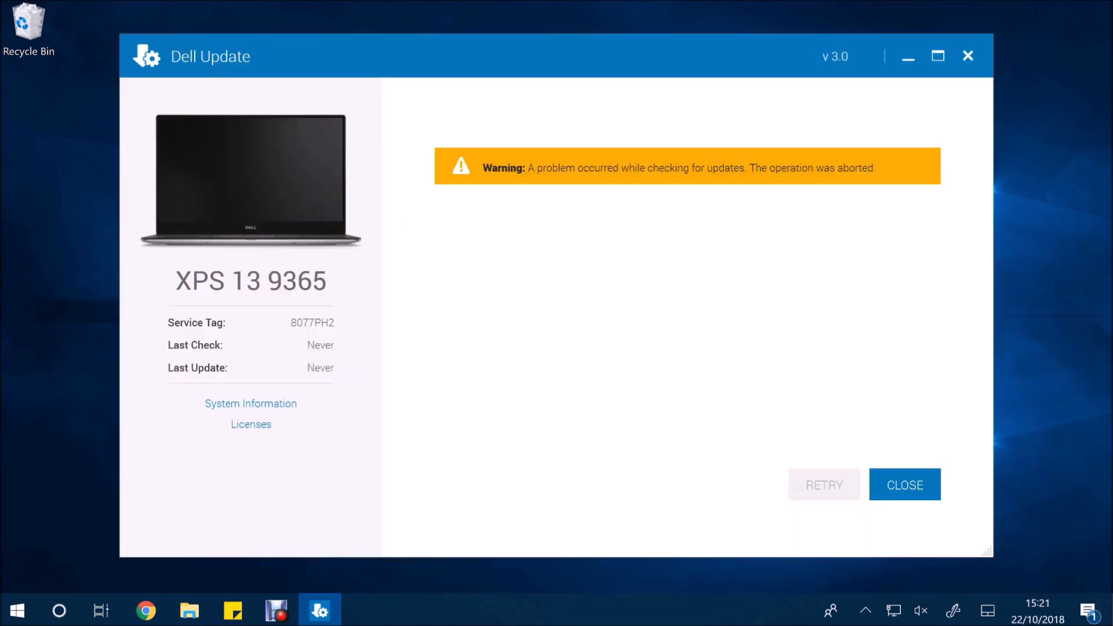
click(905, 484)
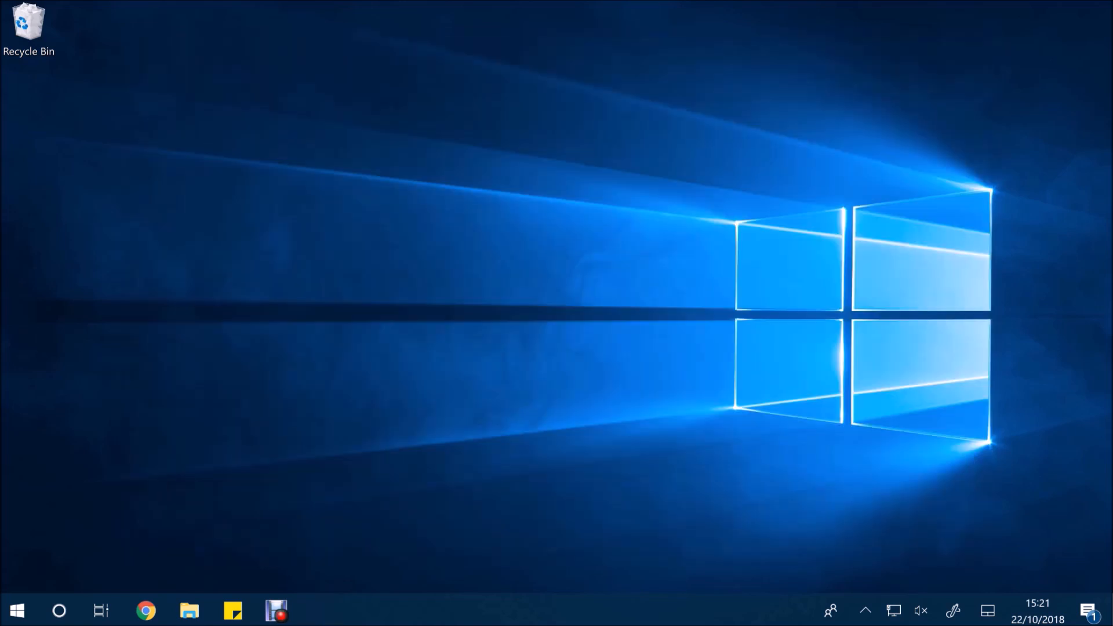
Relaunch Dell Update from All apps using Run as administrator.
click(17, 611)
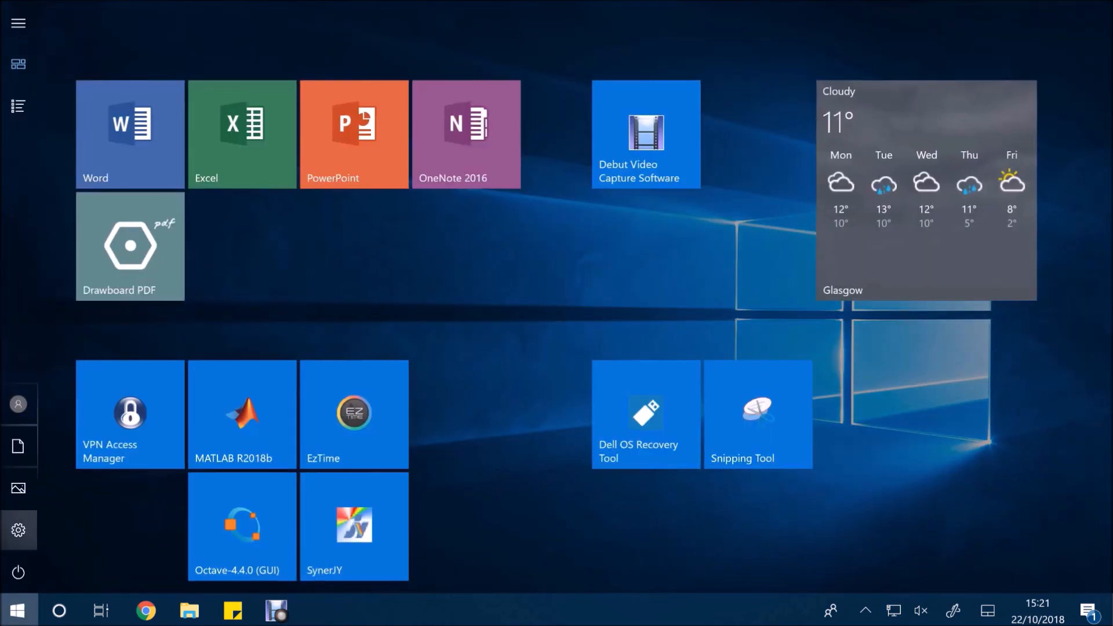
click(18, 106)
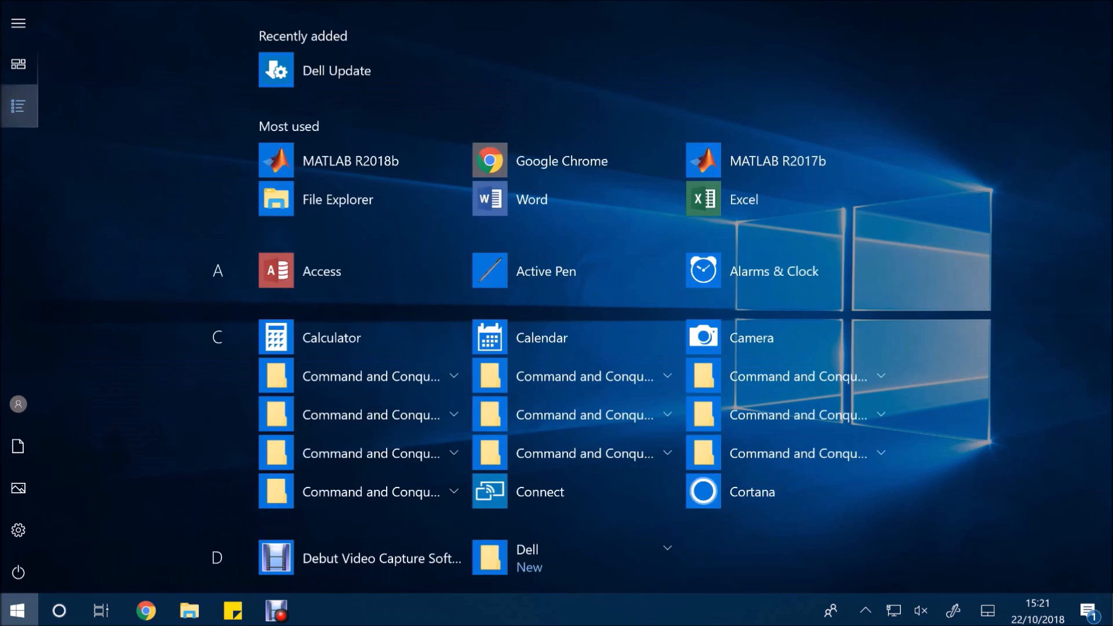
right_click(349, 70)
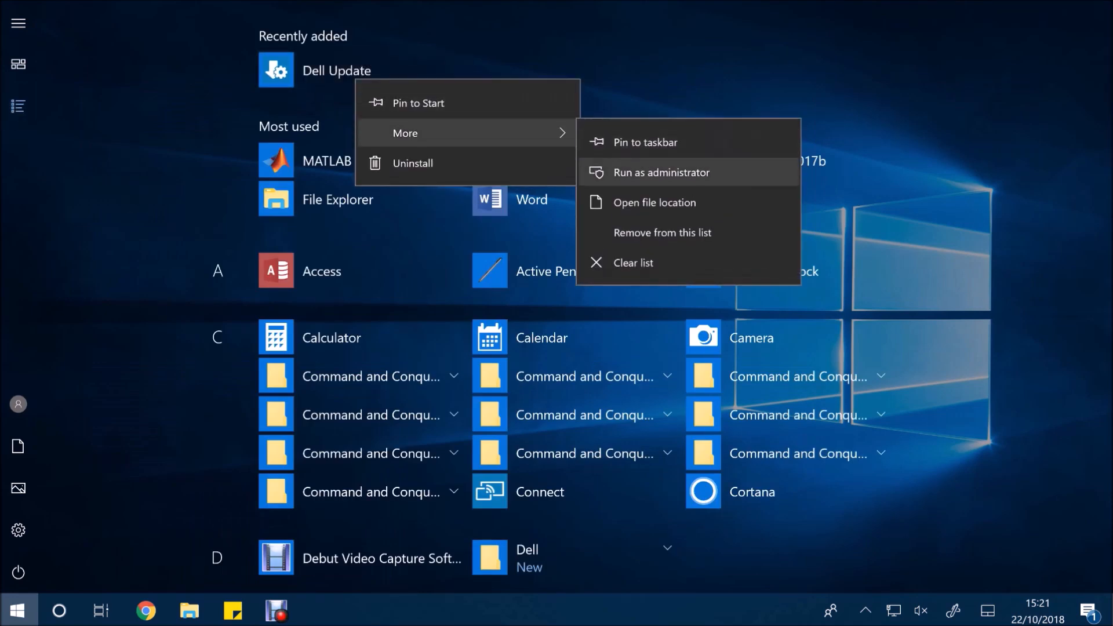
click(687, 172)
click(563, 161)
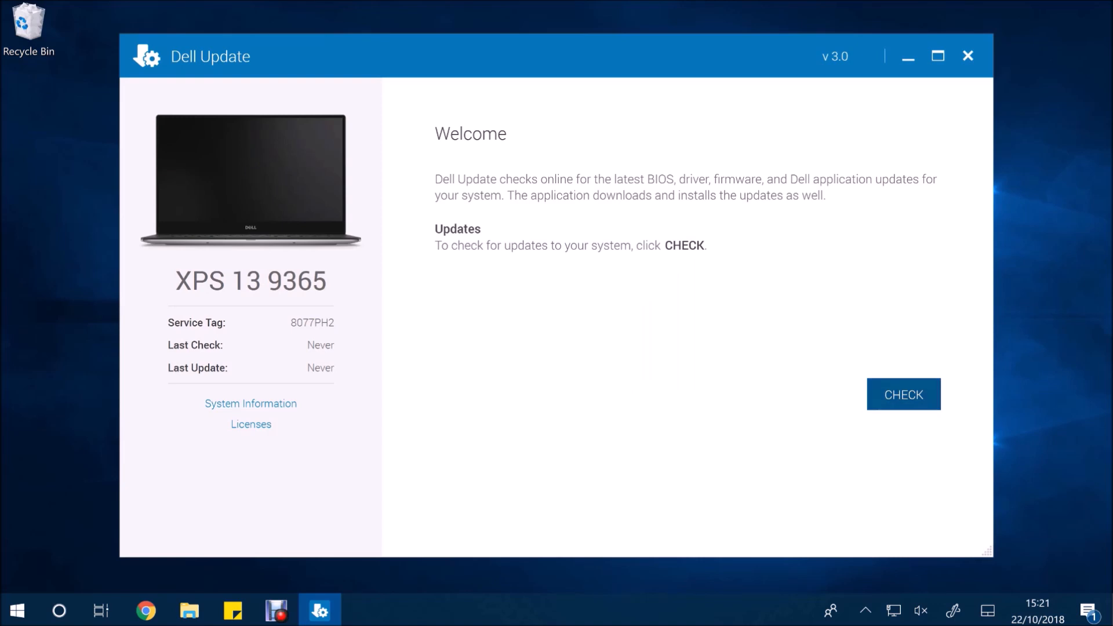
Check online for updates, listing 13 of 13 selected updates totaling 561.9 MB.
click(904, 394)
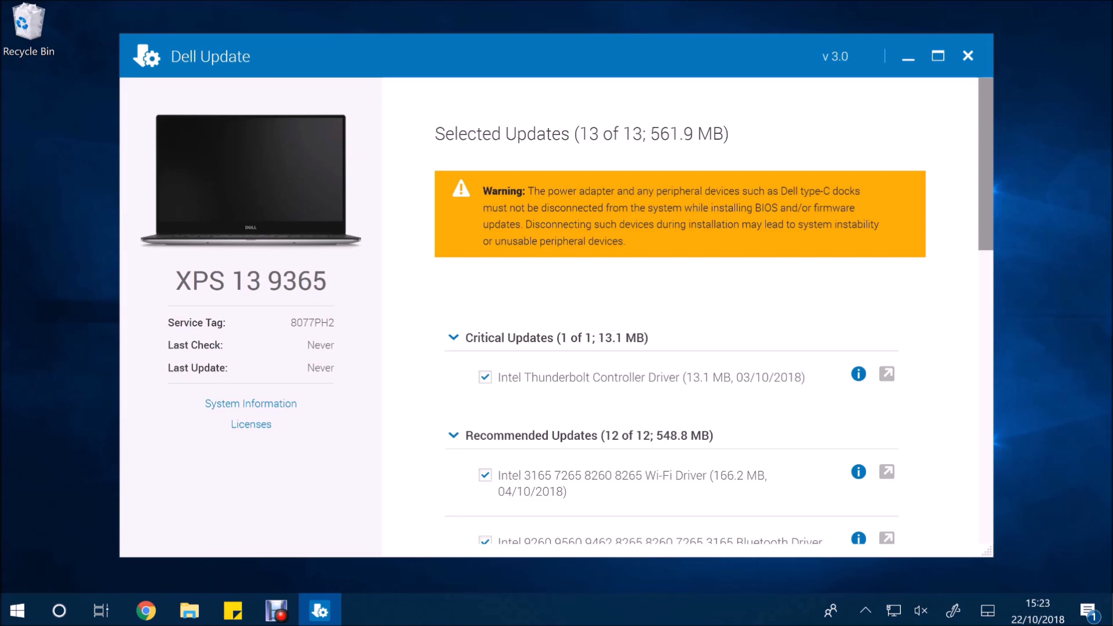
scroll(679, 349, down, 1)
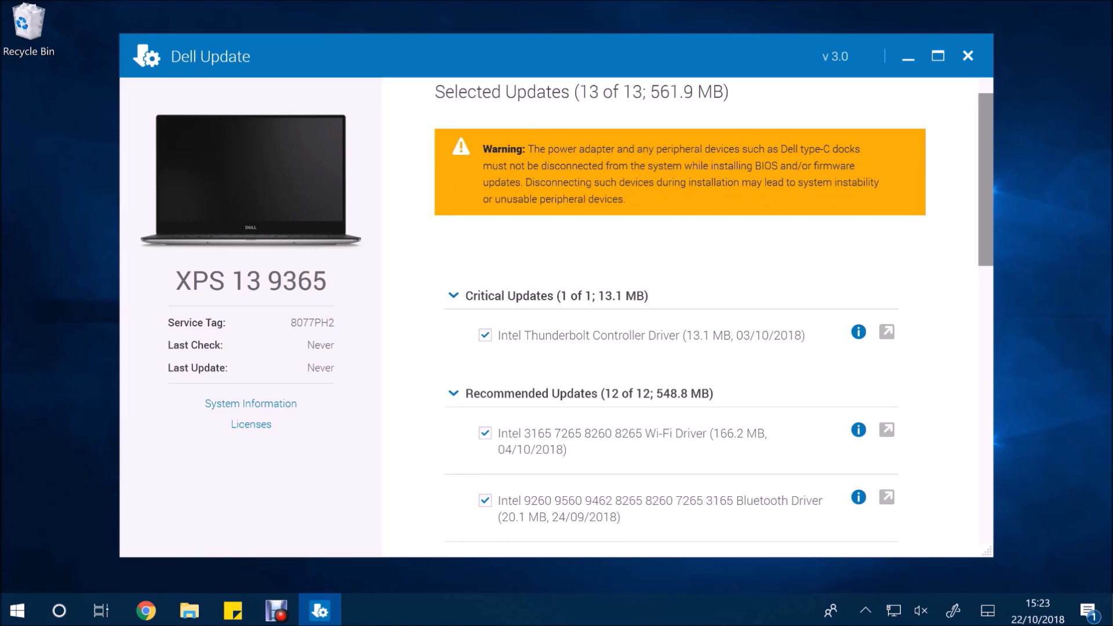
scroll(679, 348, down, 1)
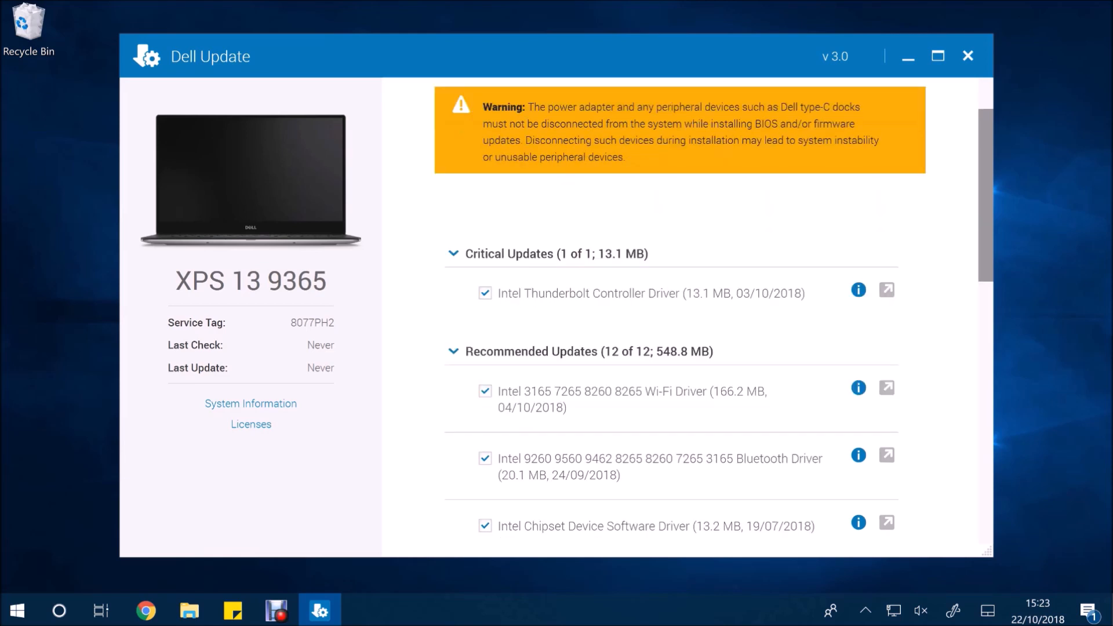
scroll(679, 349, down, 1)
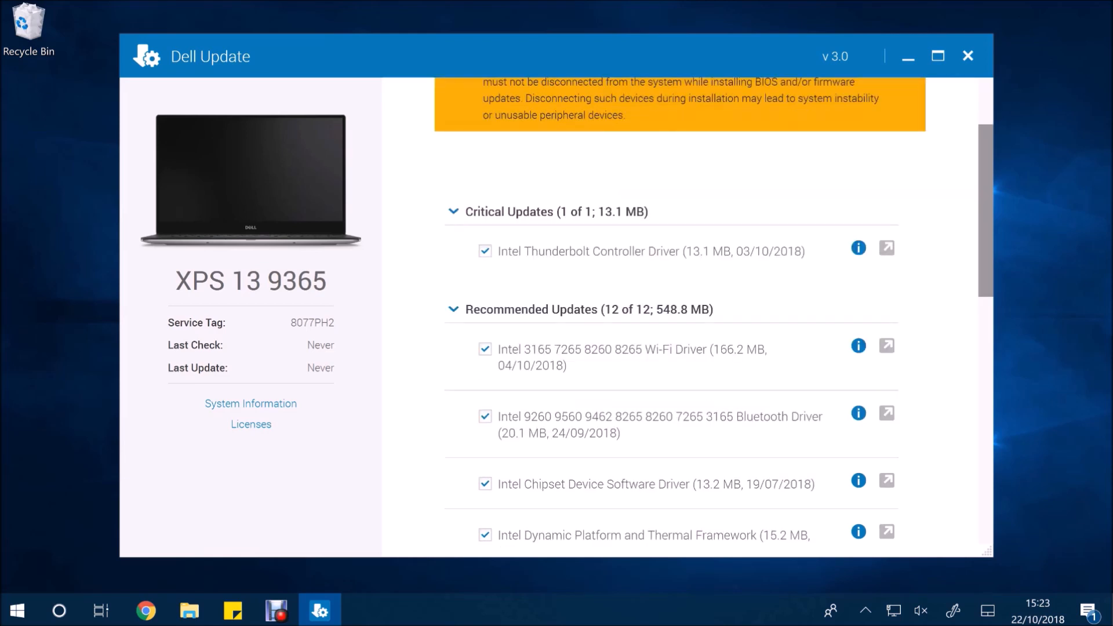
scroll(679, 348, down, 1)
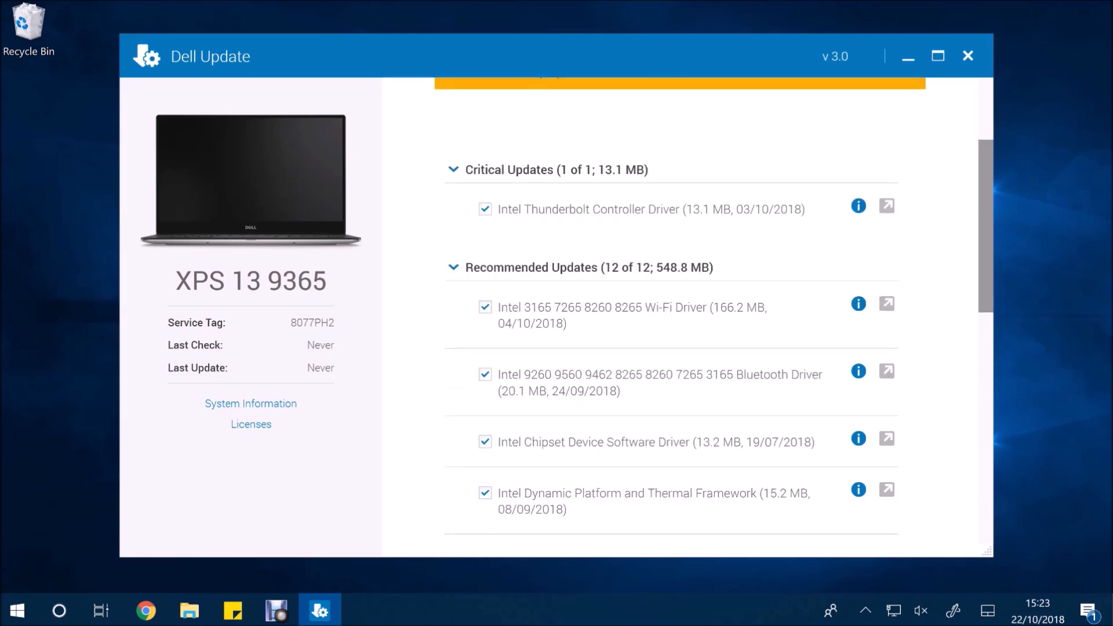
scroll(678, 348, down, 1)
scroll(679, 349, down, 1)
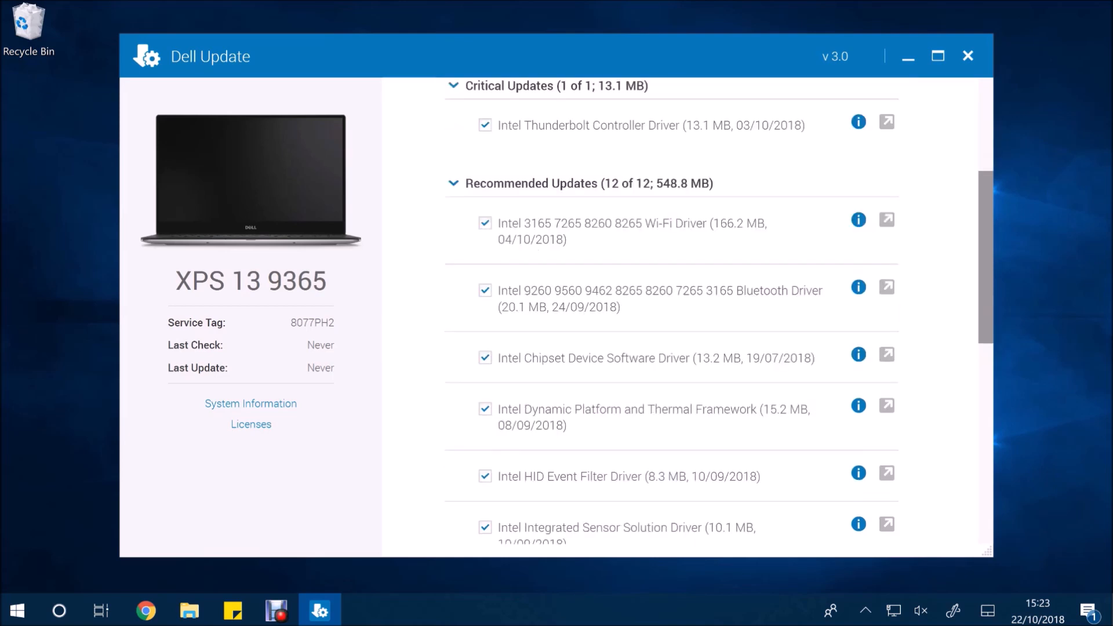
scroll(679, 348, down, 1)
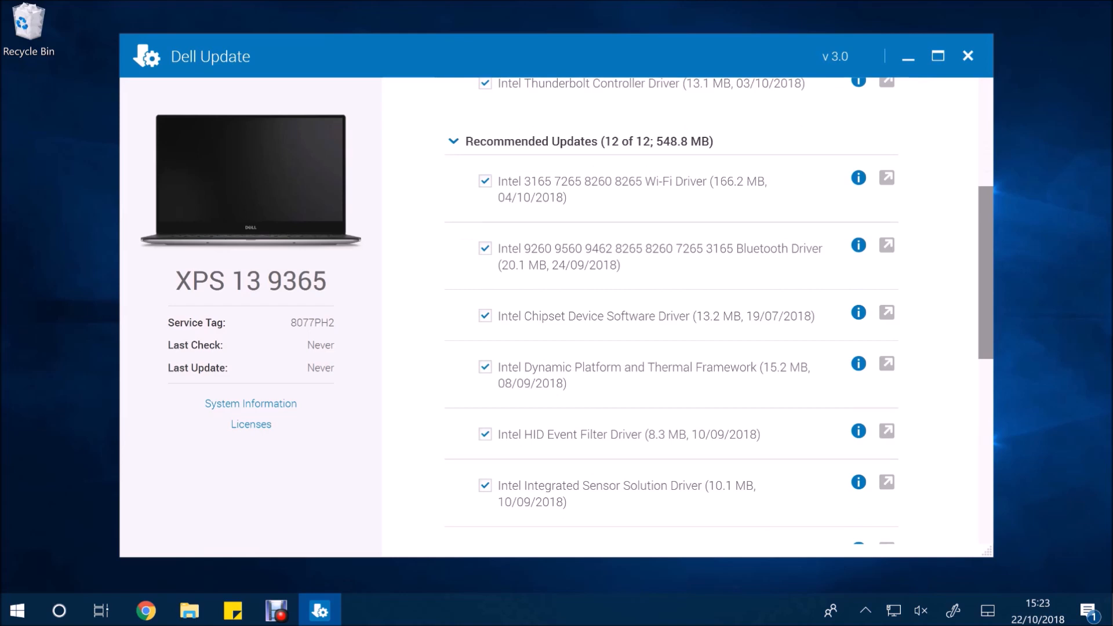
scroll(679, 348, down, 1)
scroll(678, 348, down, 1)
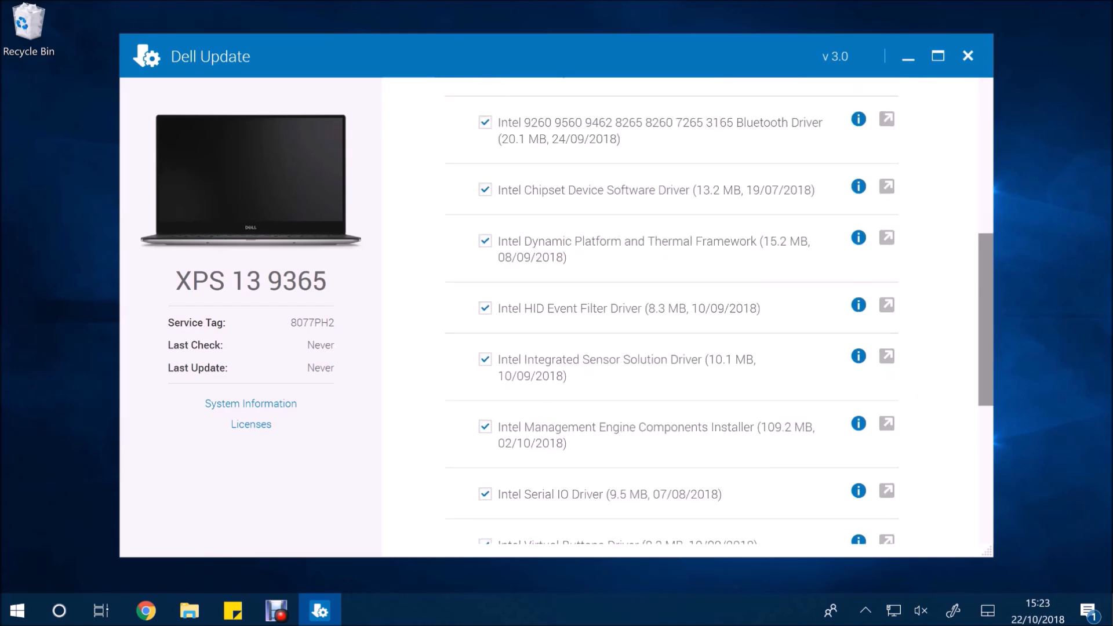
scroll(679, 313, down, 2)
scroll(678, 313, down, 2)
scroll(678, 313, down, 2)
scroll(678, 314, down, 2)
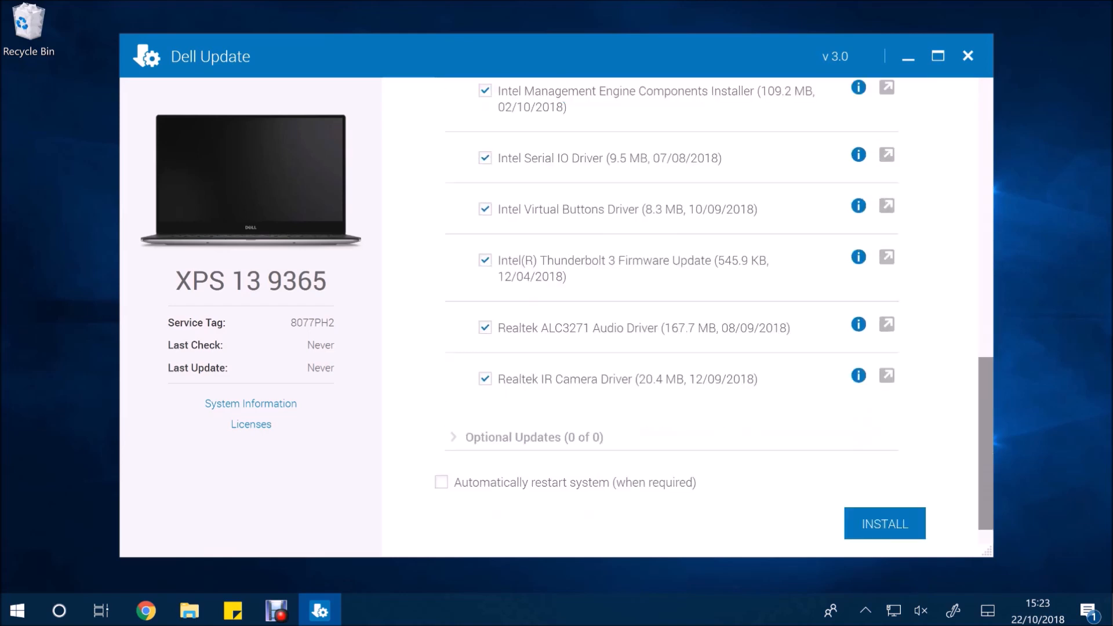
scroll(678, 313, down, 1)
Install all 13 selected driver and firmware updates.
click(885, 484)
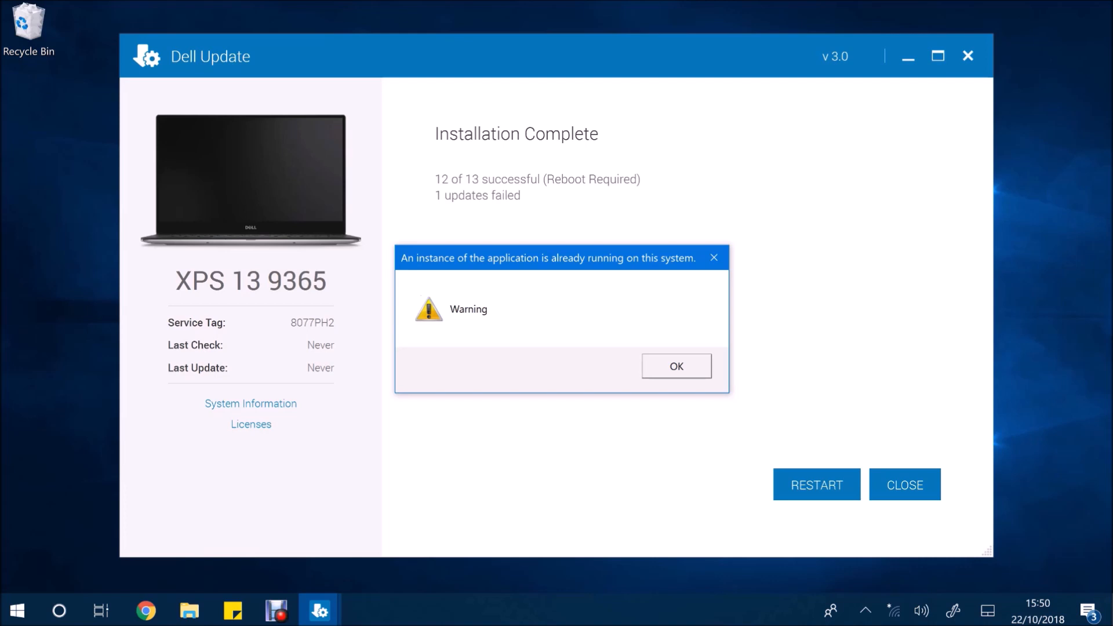
Dismiss the already-running warning and restart the computer to finish the updates.
click(677, 366)
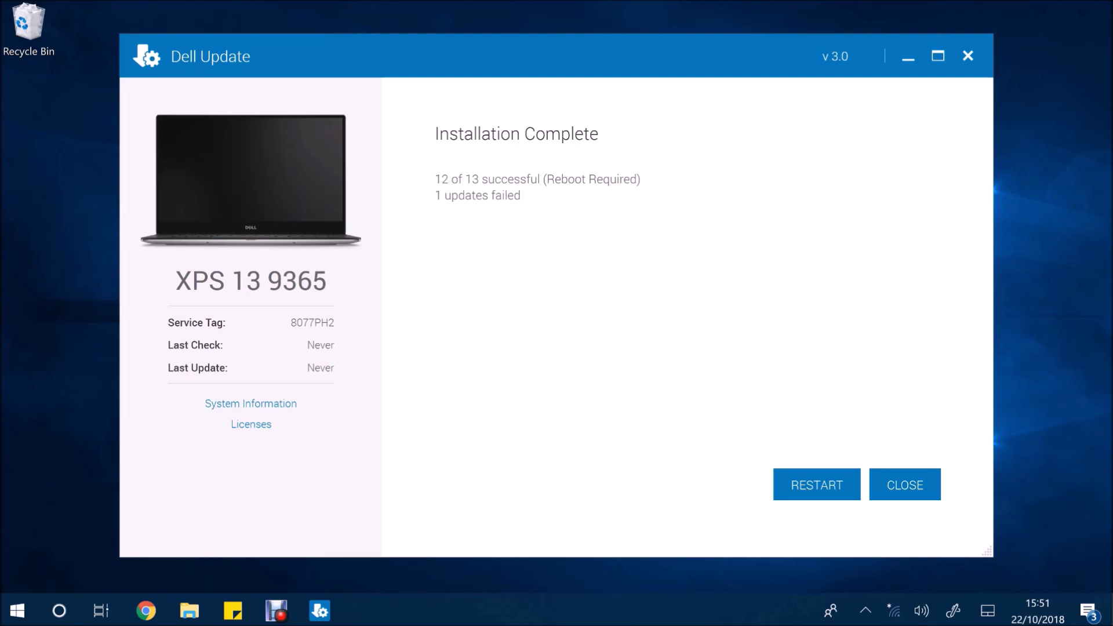
click(817, 484)
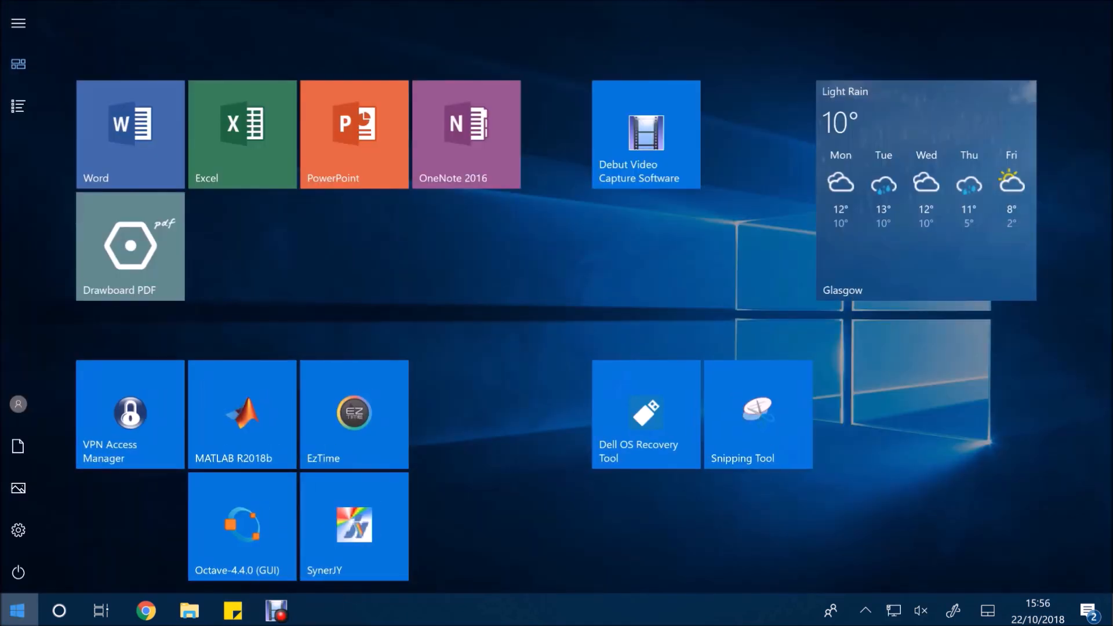
Launch Dell Update with administrator rights from the Start menu's All apps list.
click(17, 106)
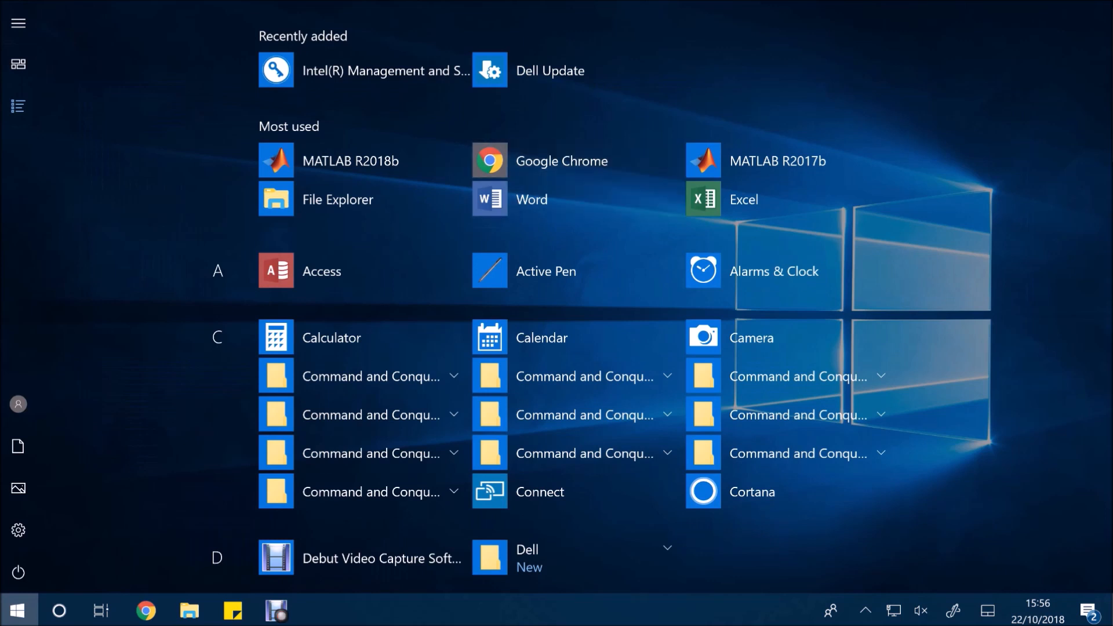
right_click(533, 75)
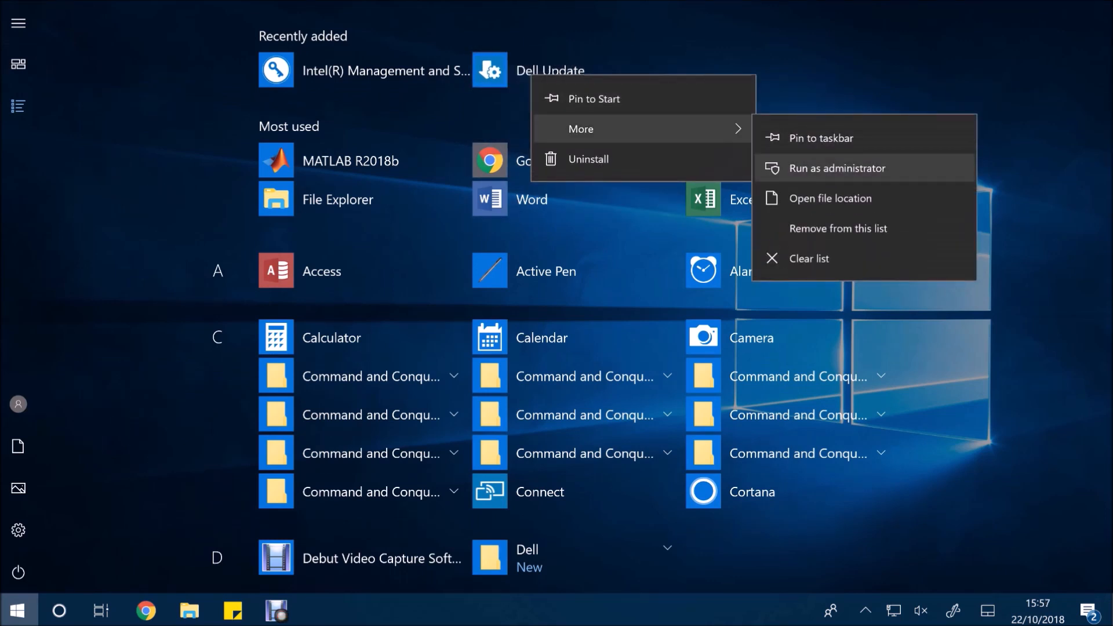
click(838, 168)
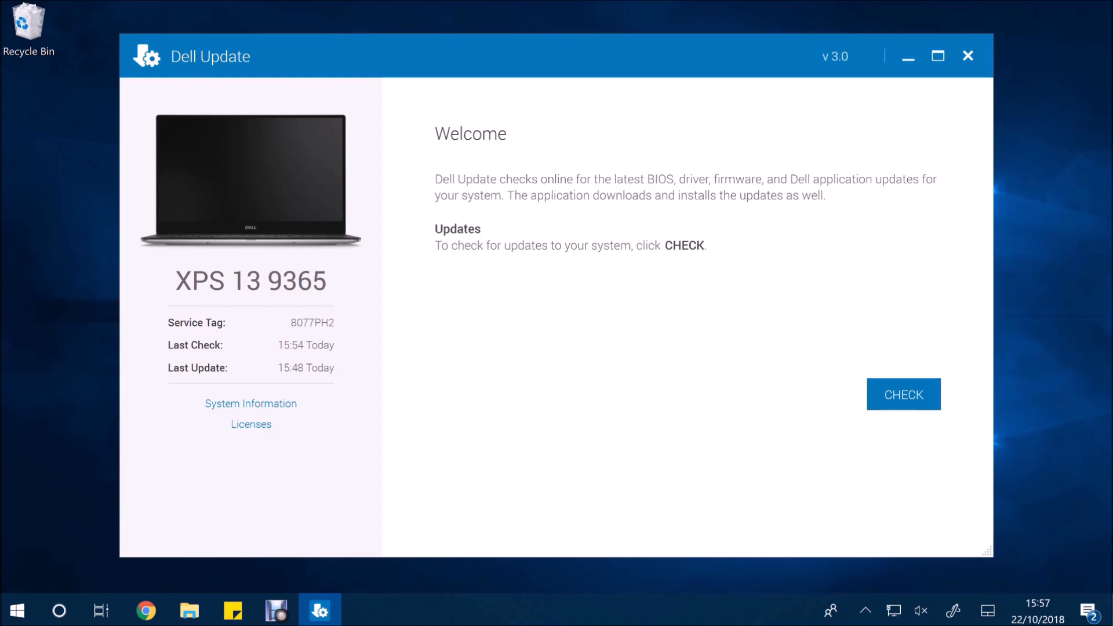
Check for remaining updates and install the Intel Thunderbolt 3 Firmware Update, 1 of 1 successful.
click(904, 394)
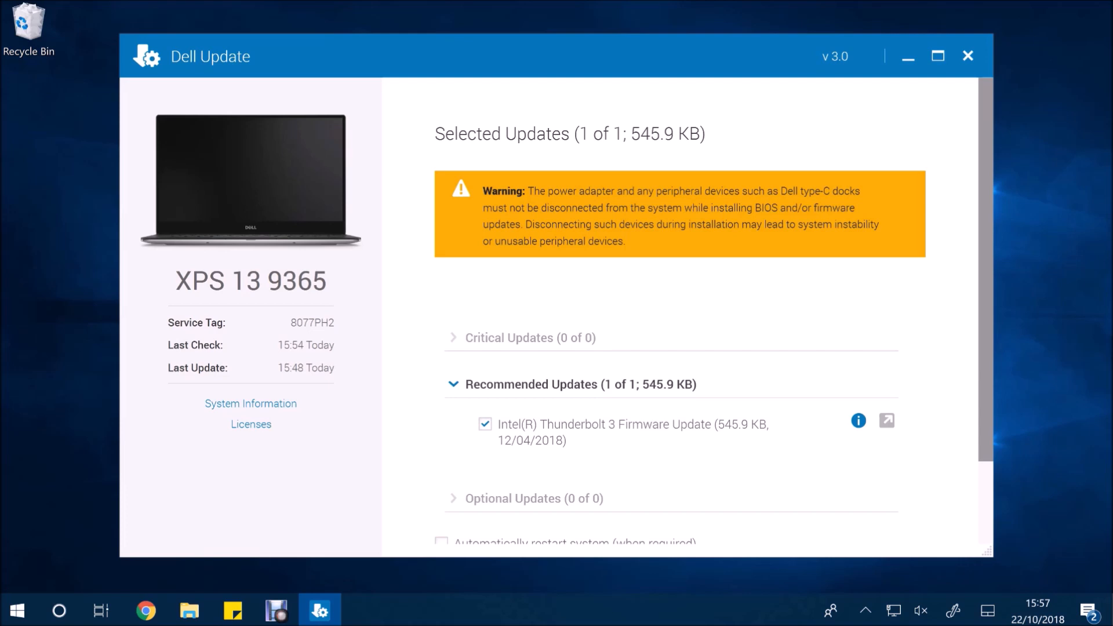
scroll(678, 348, down, 1)
scroll(679, 349, down, 1)
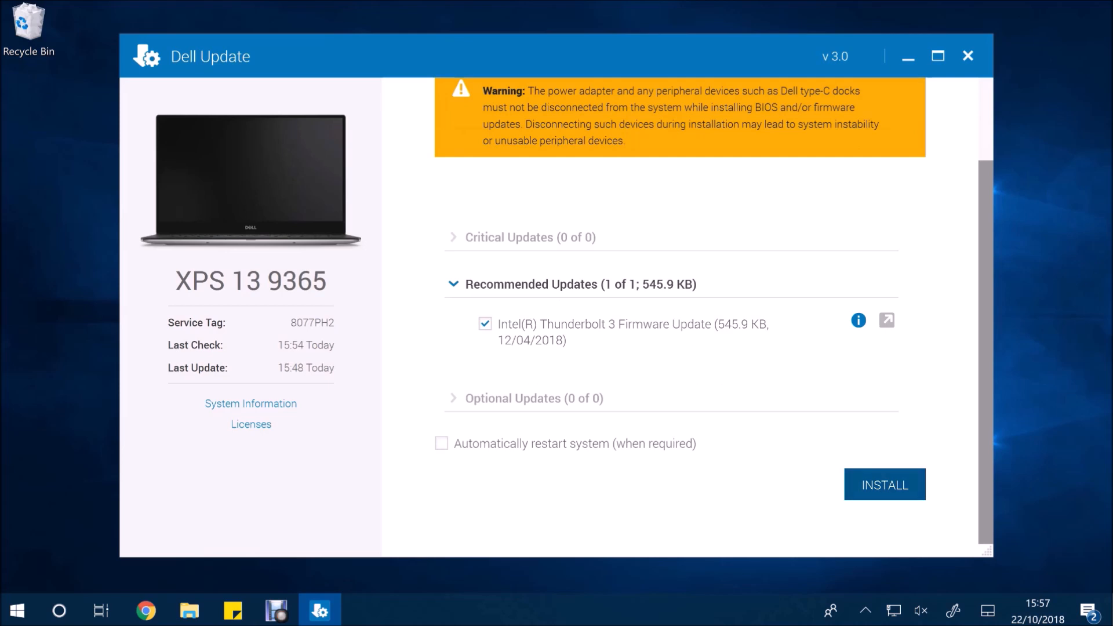
click(885, 484)
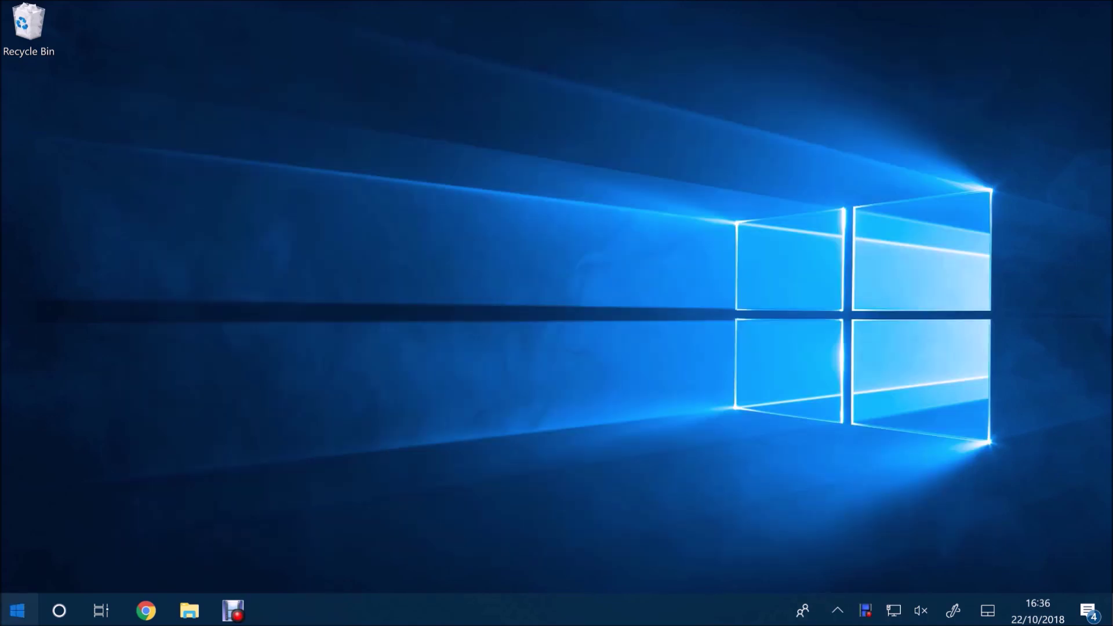
Start Dell Update as administrator again via the All apps list.
click(18, 612)
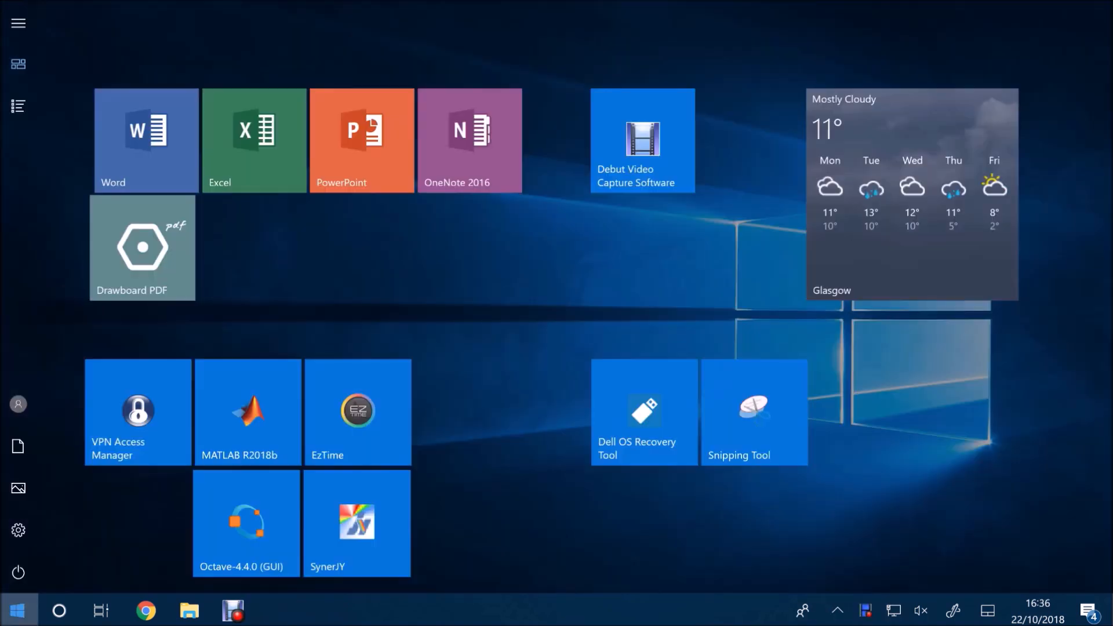
click(18, 107)
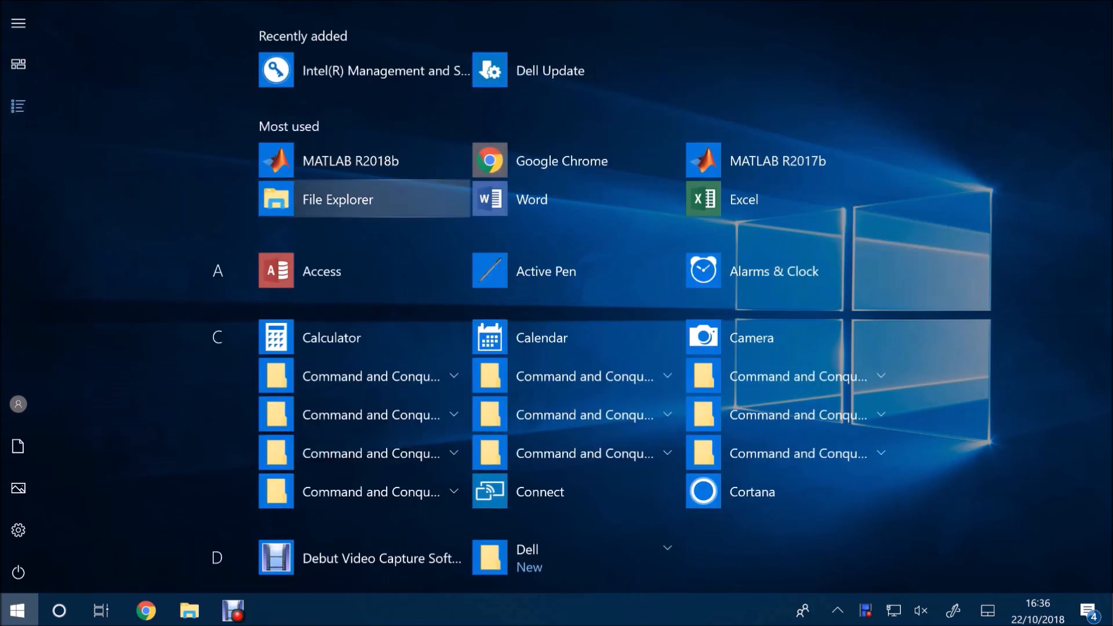
right_click(522, 70)
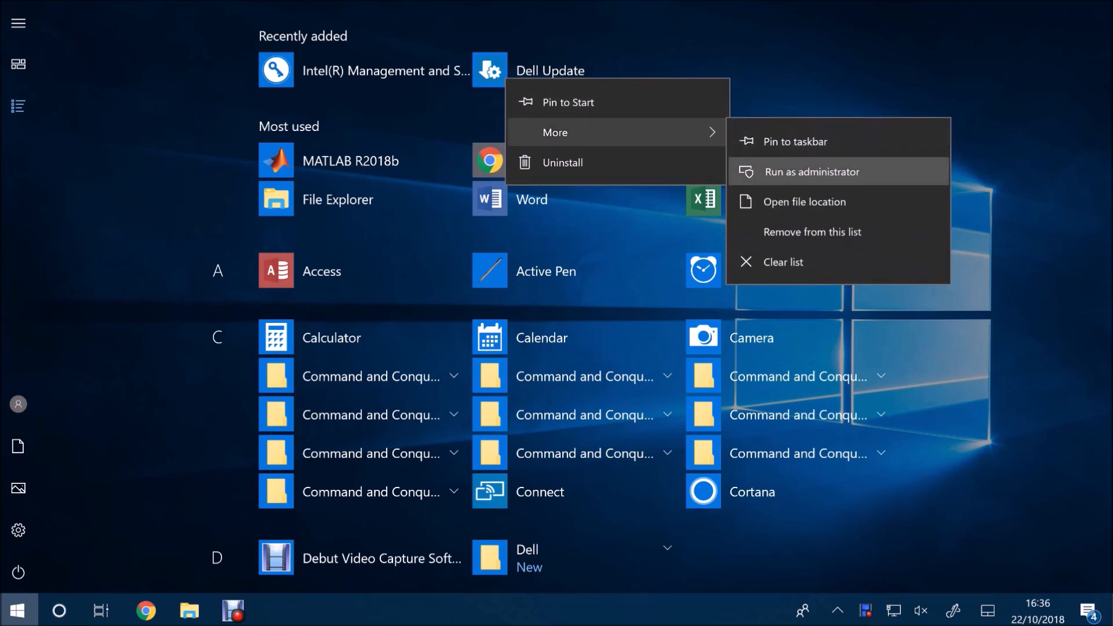
click(812, 171)
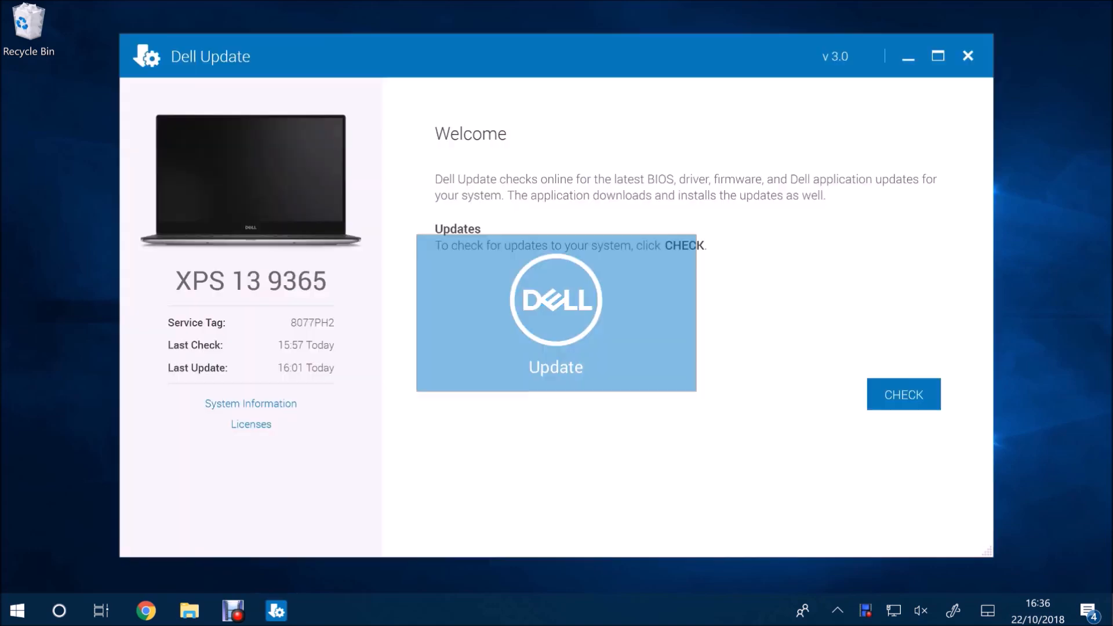
Run a final update check showing no updates available for the XPS 13 9365.
click(904, 394)
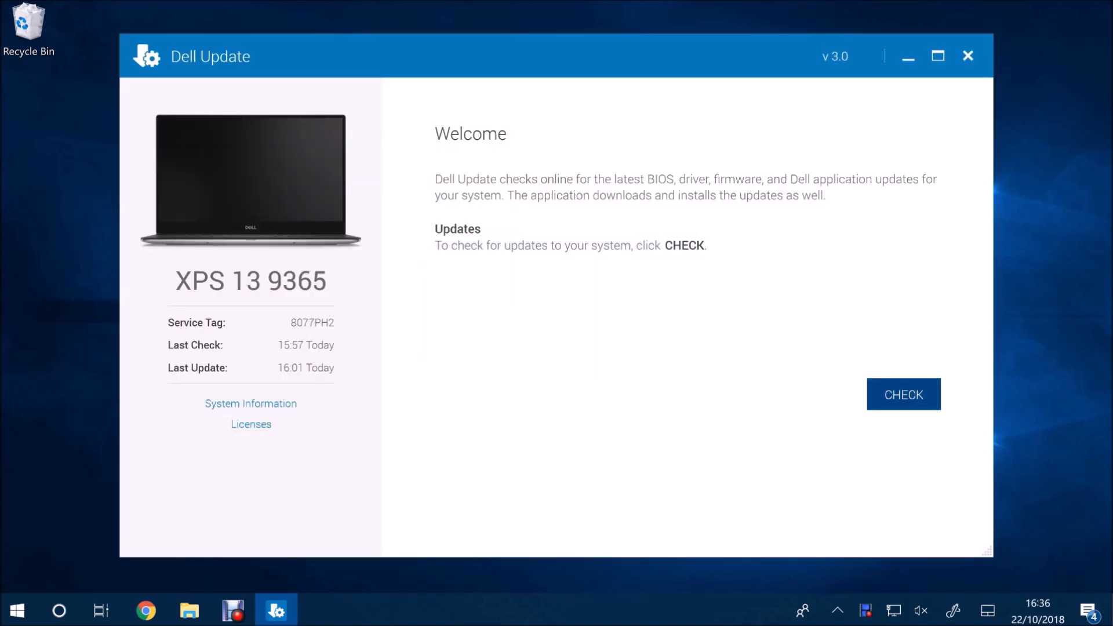